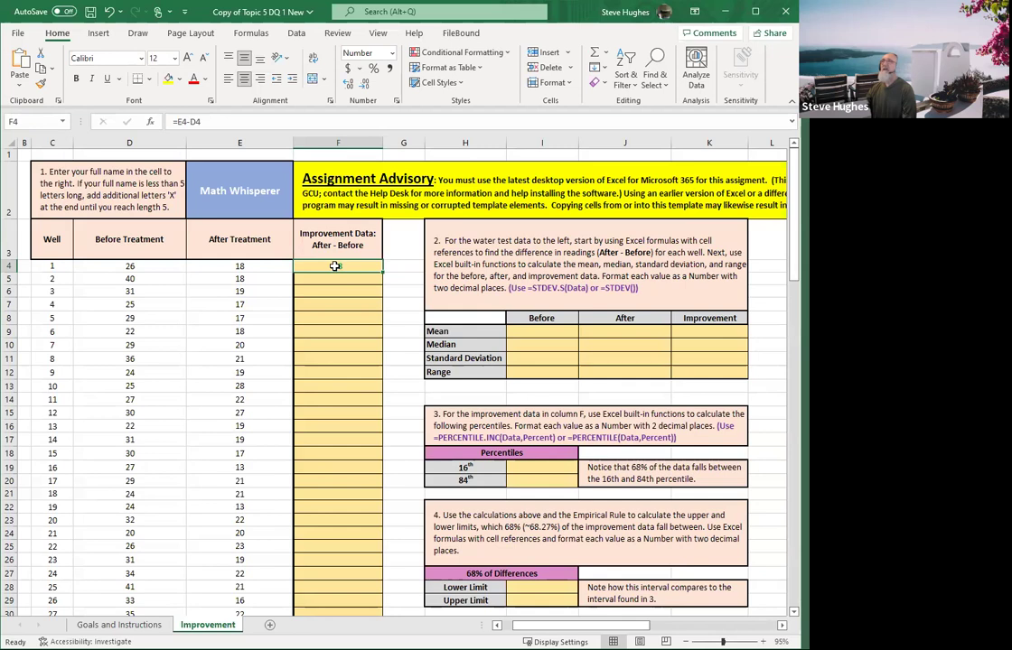
Fill the After - Before formula =E4-D4 from cell F4 down the whole Improvement Data column.
{"action": "left_click", "coordinate": [238, 121]}
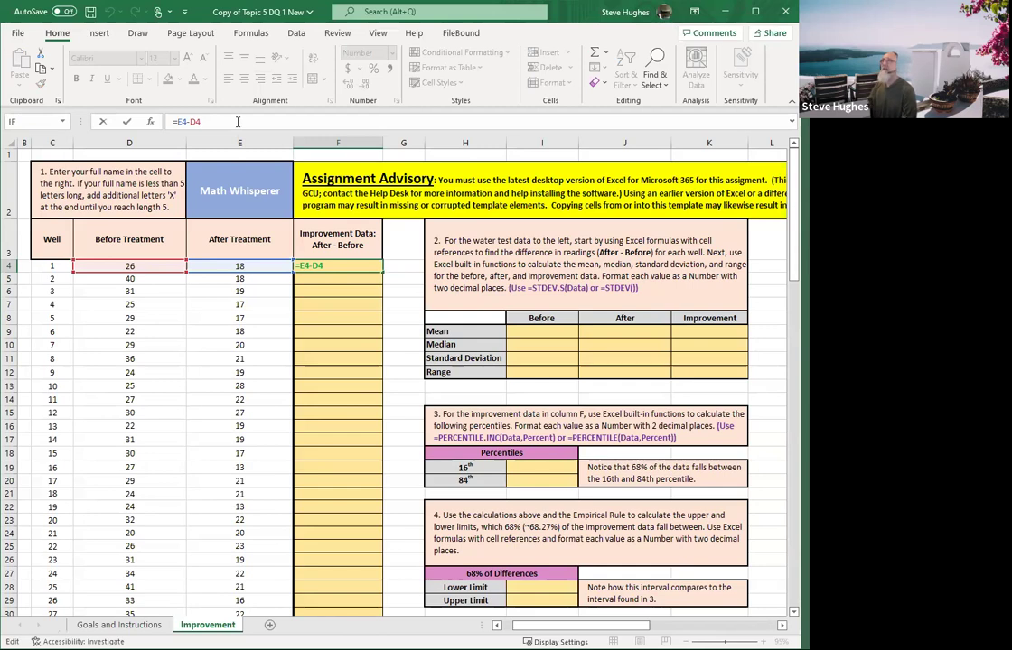
{"action": "key", "text": "Return"}
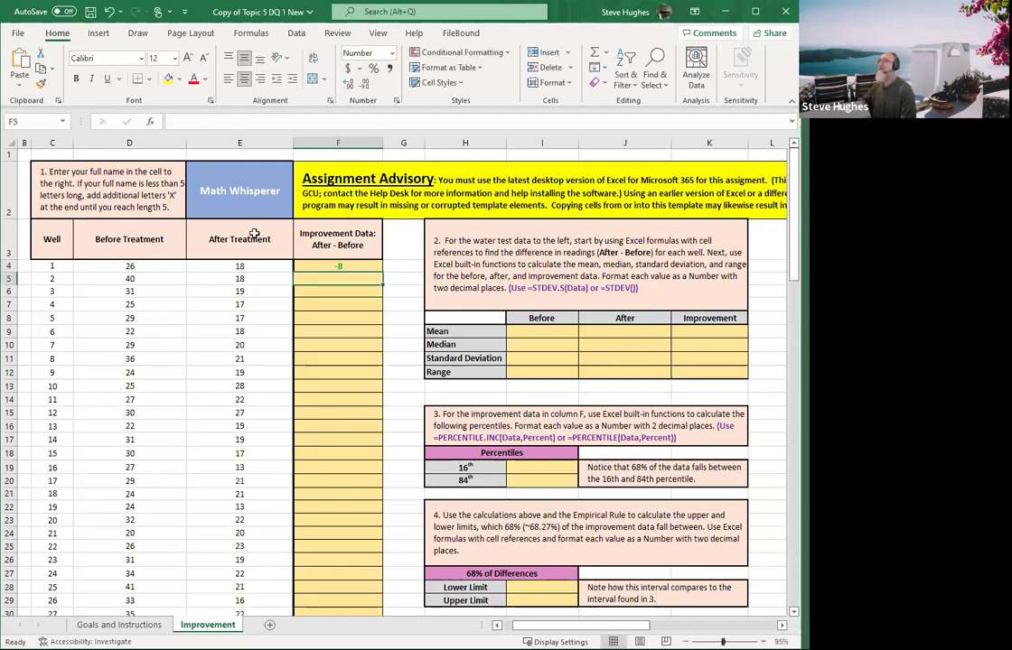
{"action": "left_click", "coordinate": [323, 267]}
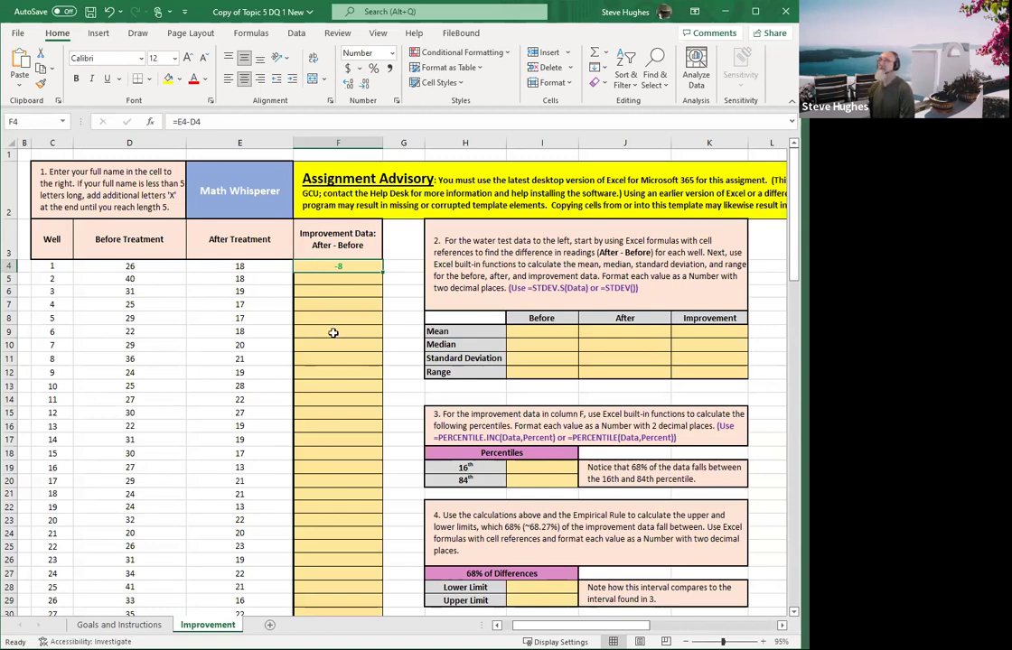
{"action": "double_click", "coordinate": [385, 276]}
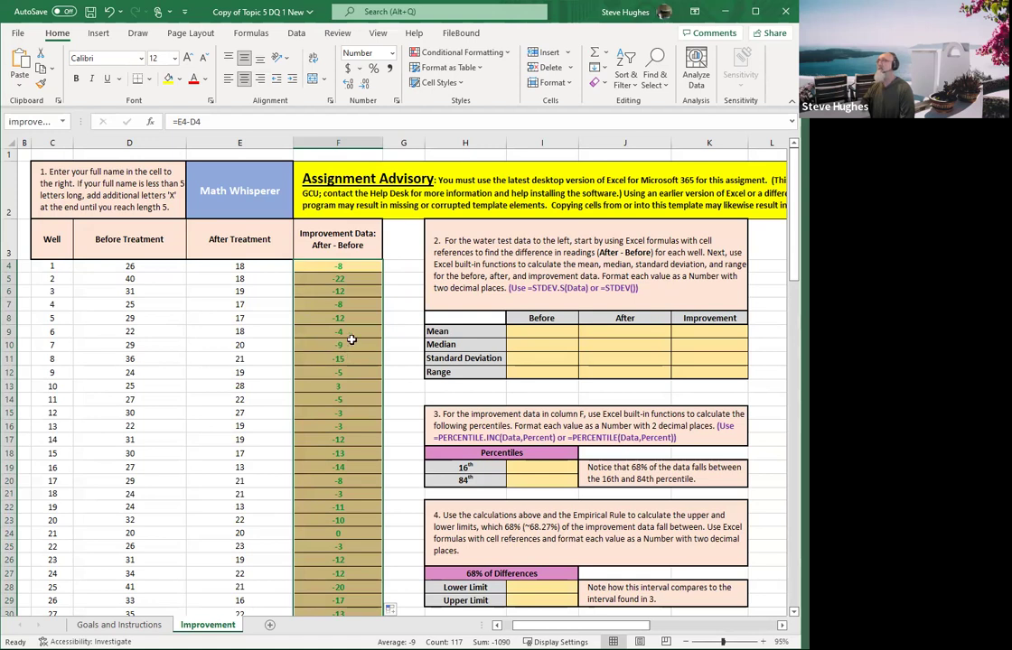
Calculate the mean of the Before Treatment data in cell I9 with =average(d:d).
{"action": "left_click", "coordinate": [533, 331]}
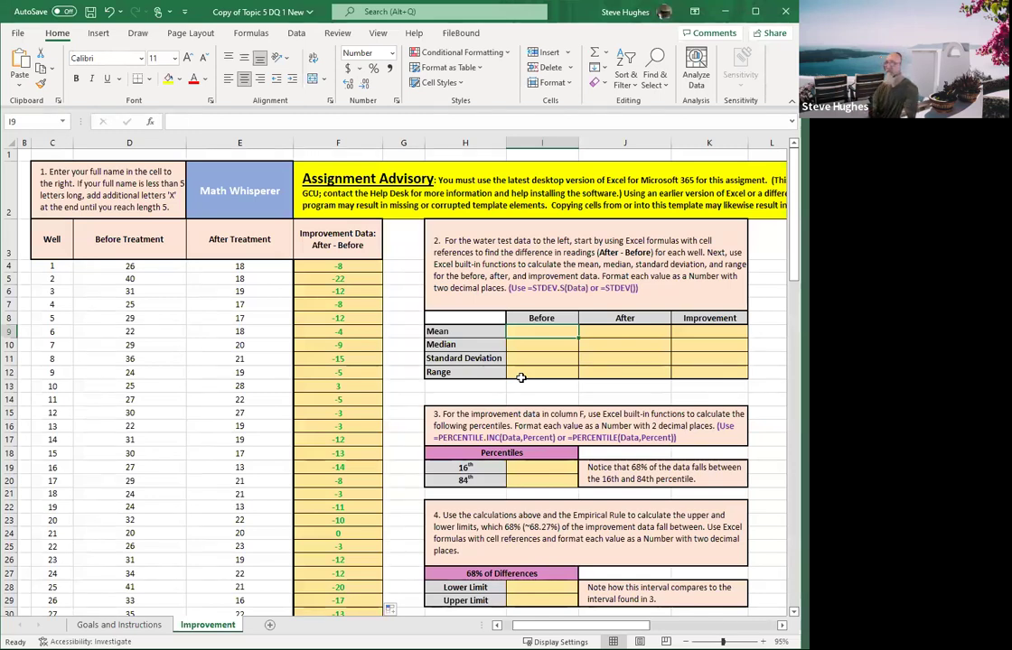
{"action": "type", "text": "="}
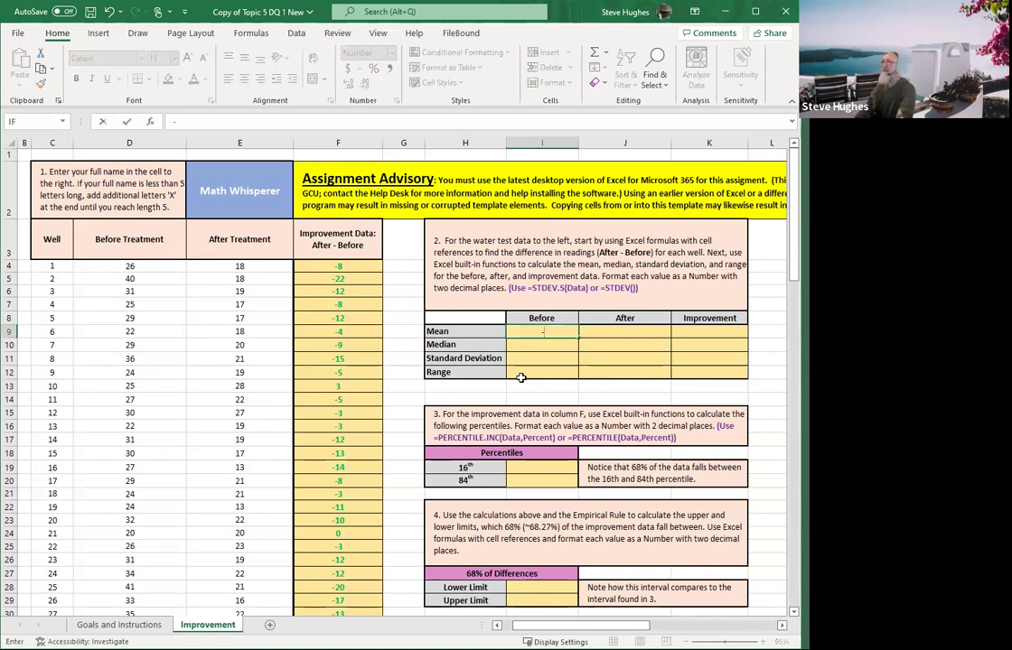
{"action": "key", "text": "BackSpace"}
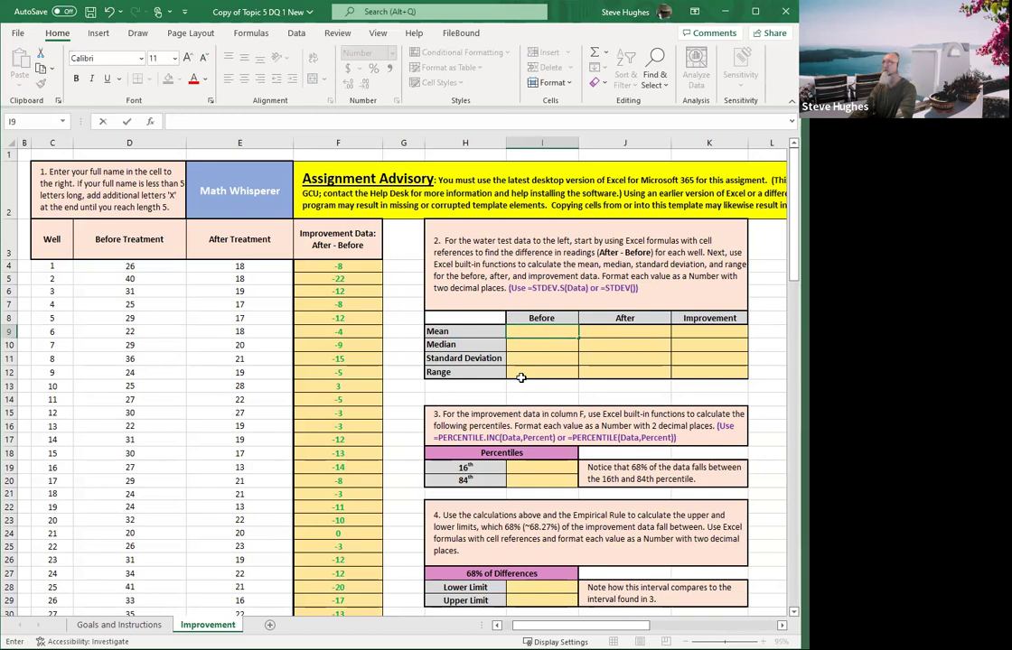
{"action": "type", "text": "=a"}
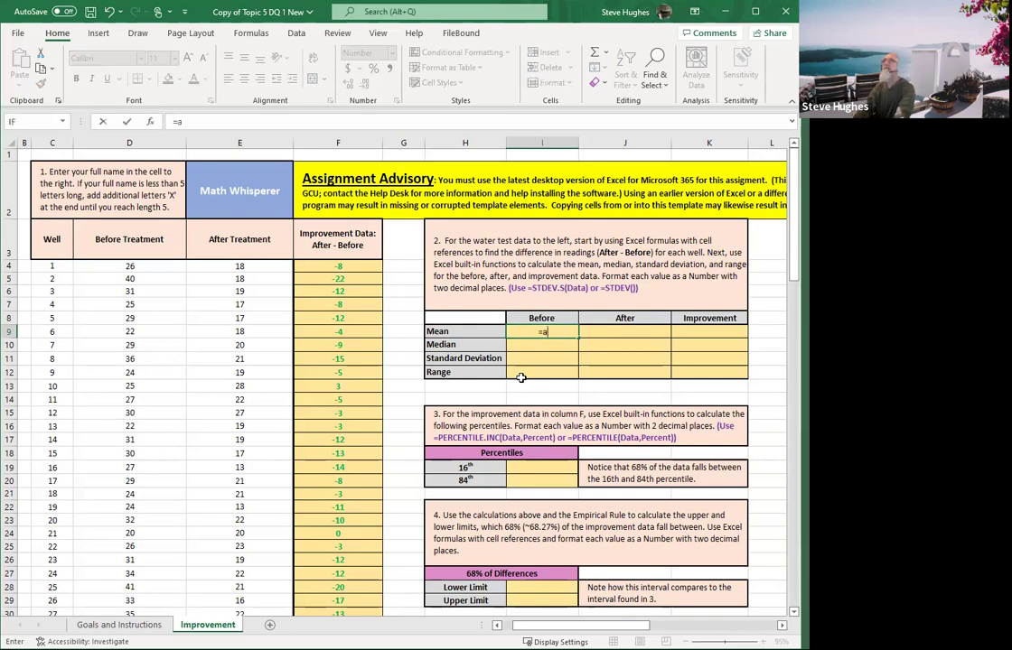
{"action": "type", "text": "verage"}
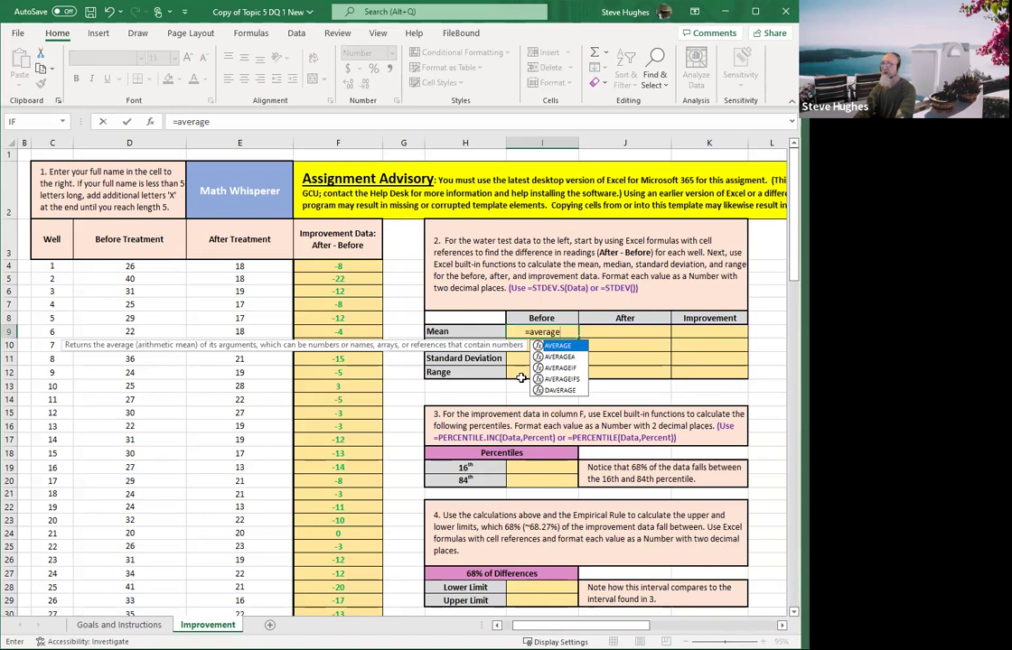
{"action": "type", "text": "("}
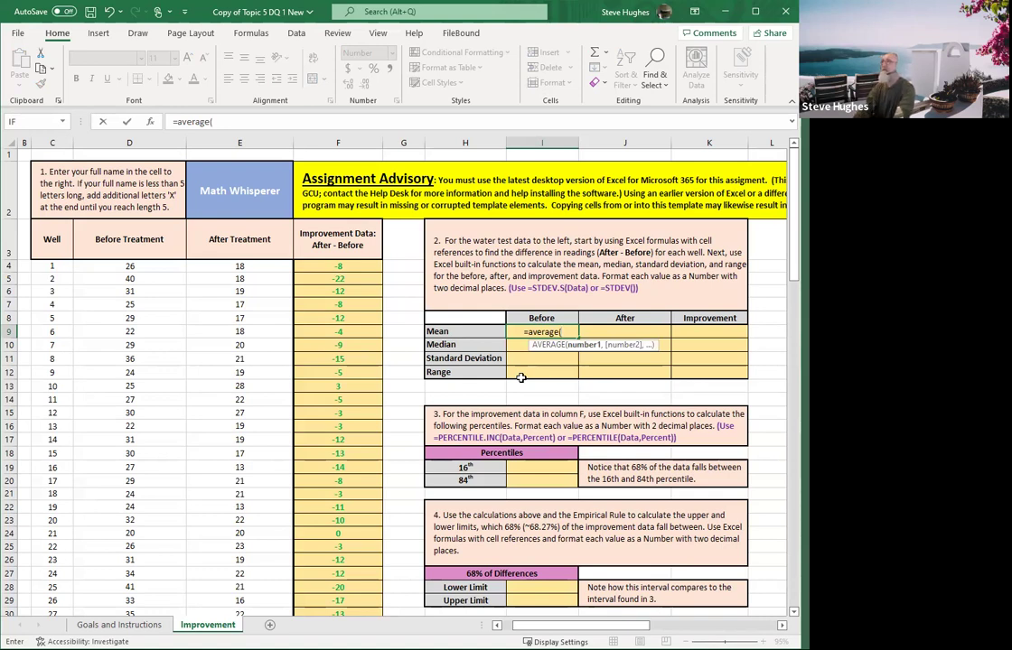
{"action": "type", "text": "d"}
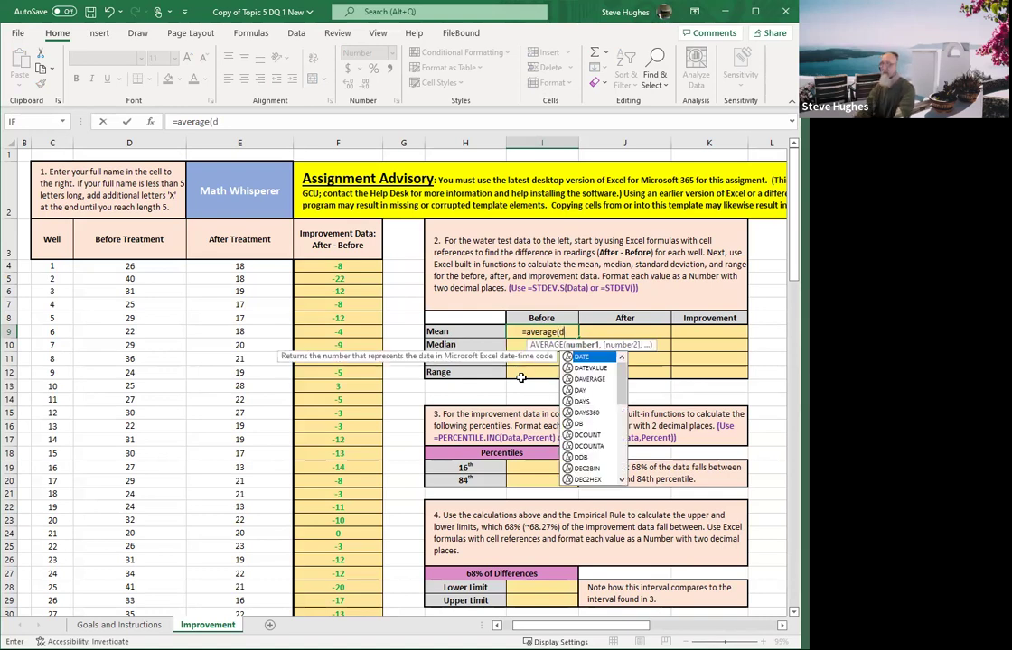
{"action": "type", "text": ":d)"}
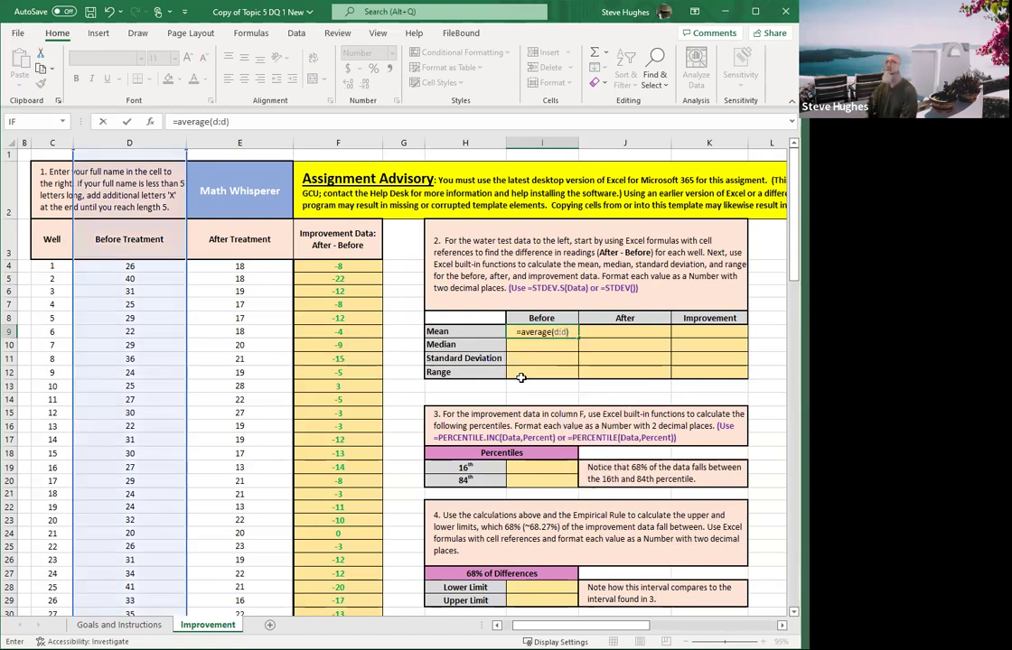
{"action": "key", "text": "Return"}
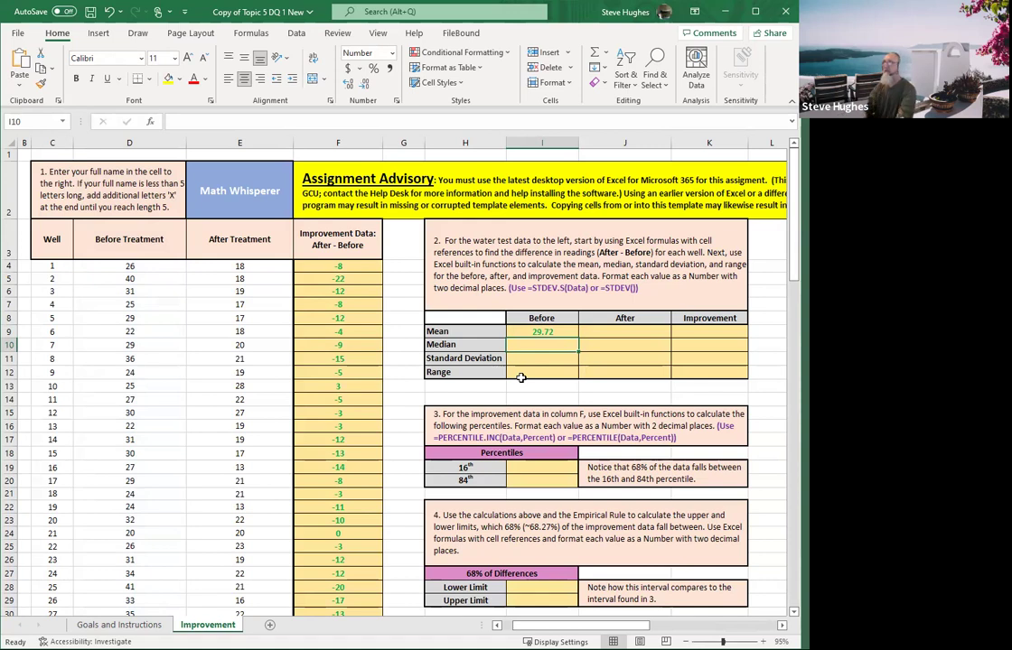
Calculate the median of the Before Treatment data in cell I10 with =median(d:d).
{"action": "type", "text": "="}
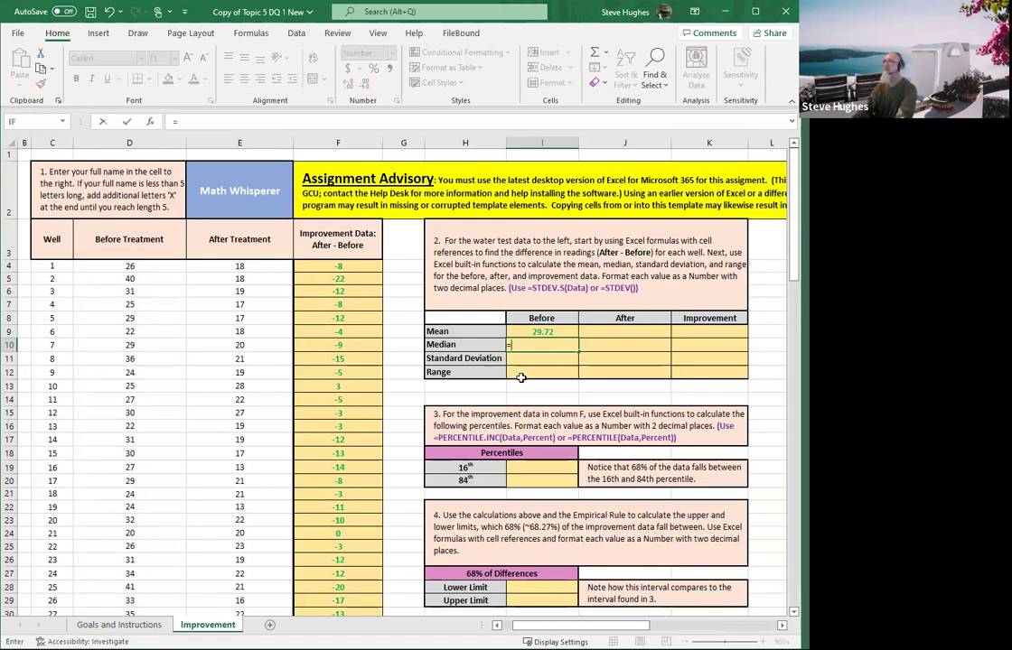
{"action": "type", "text": "m"}
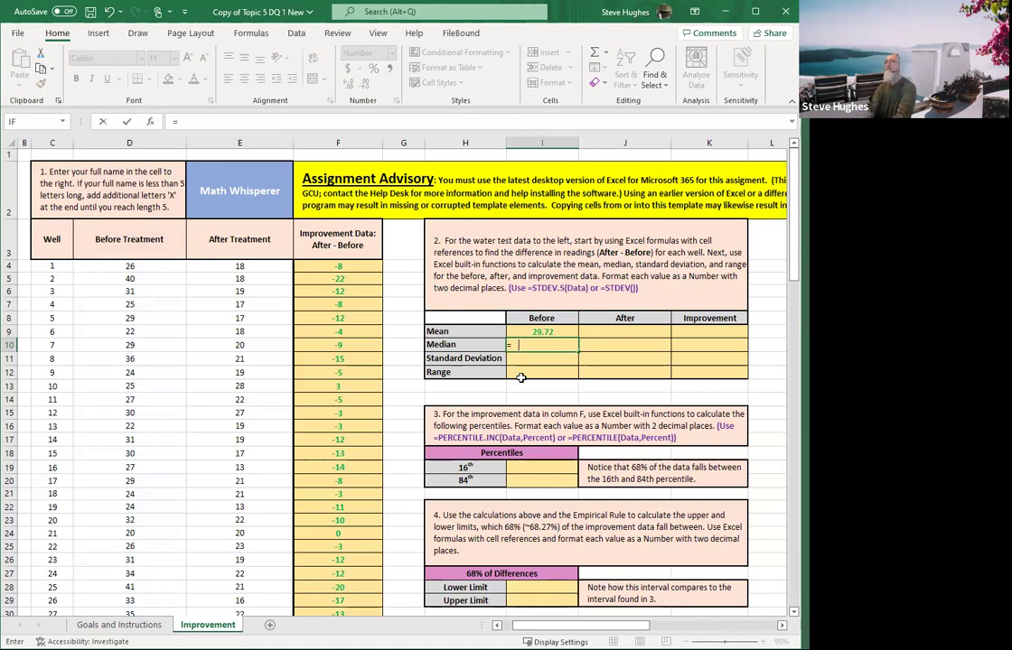
{"action": "type", "text": "median(d:d)"}
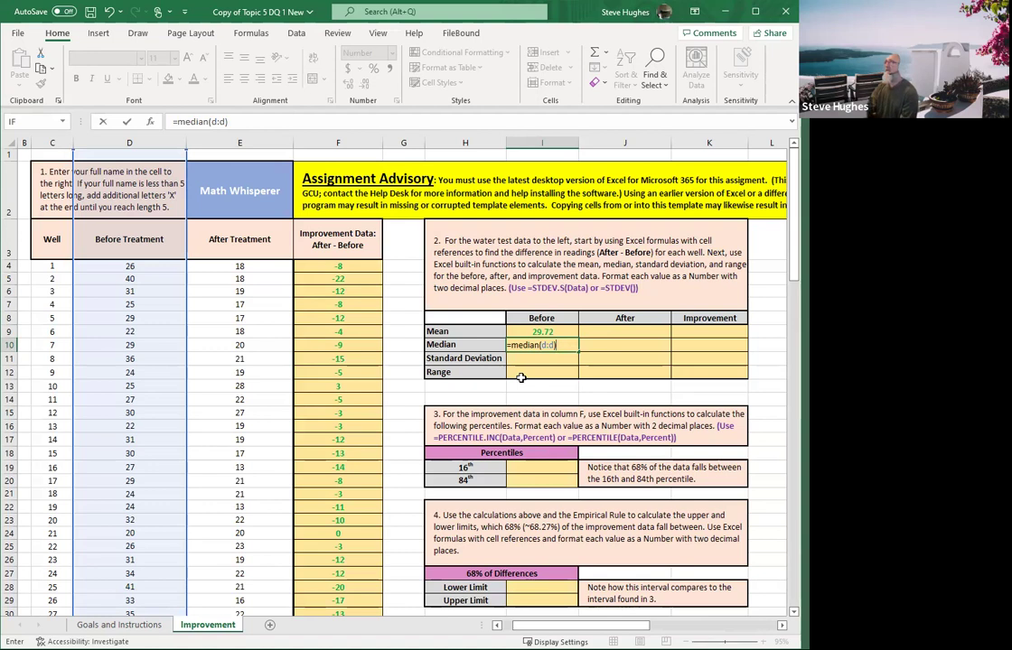
{"action": "key", "text": "Return"}
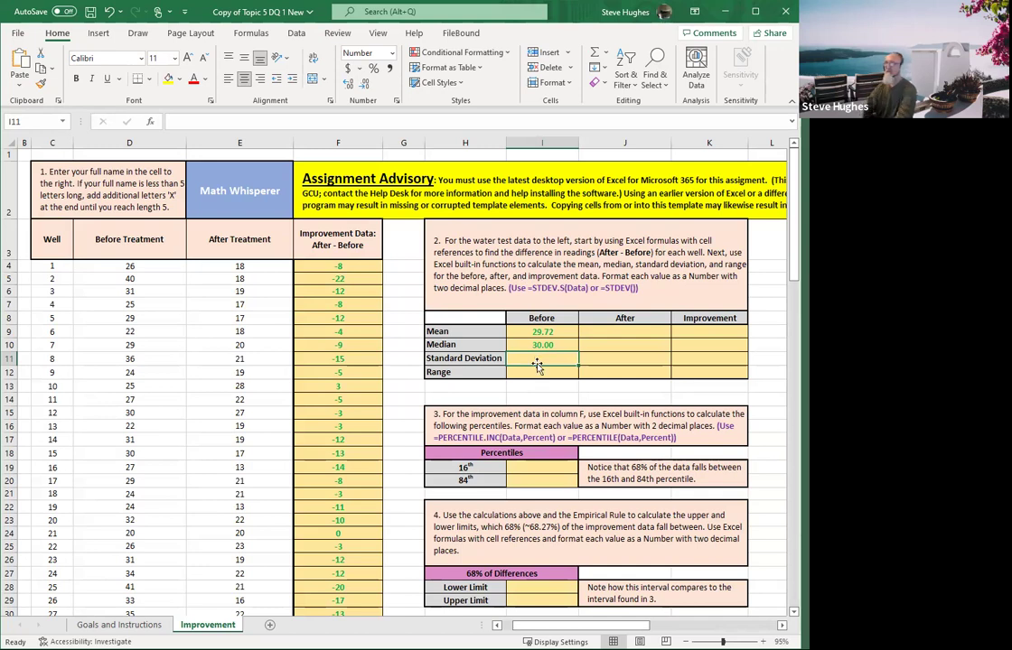
Calculate the standard deviation of the Before Treatment data in cell I11 with =stdev(d:d).
{"action": "type", "text": "="}
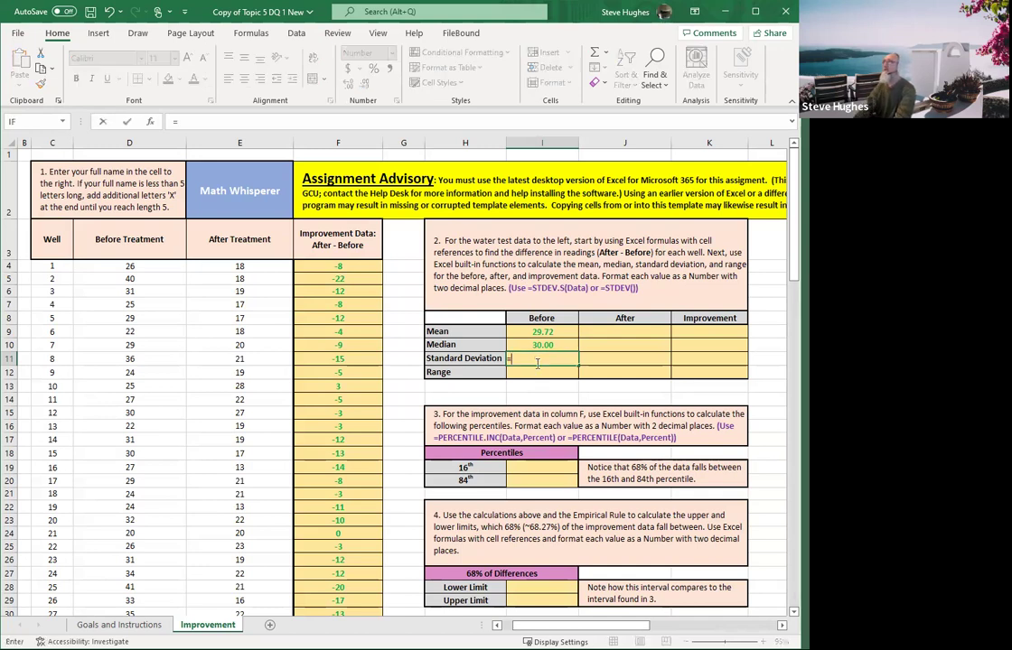
{"action": "type", "text": "stdev"}
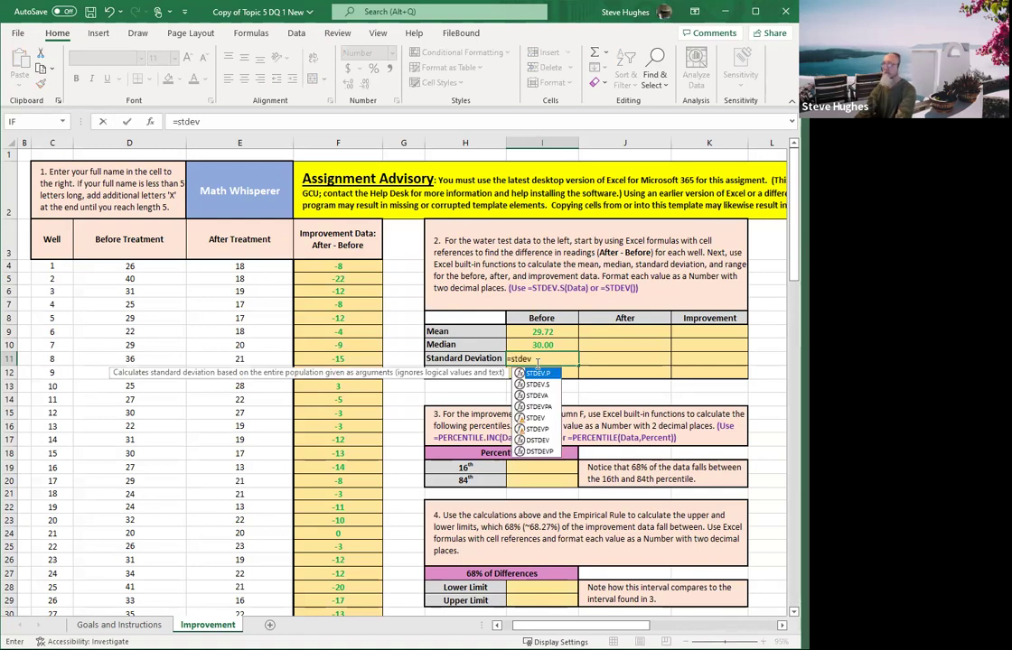
{"action": "type", "text": "(d:d)"}
{"action": "key", "text": "Return"}
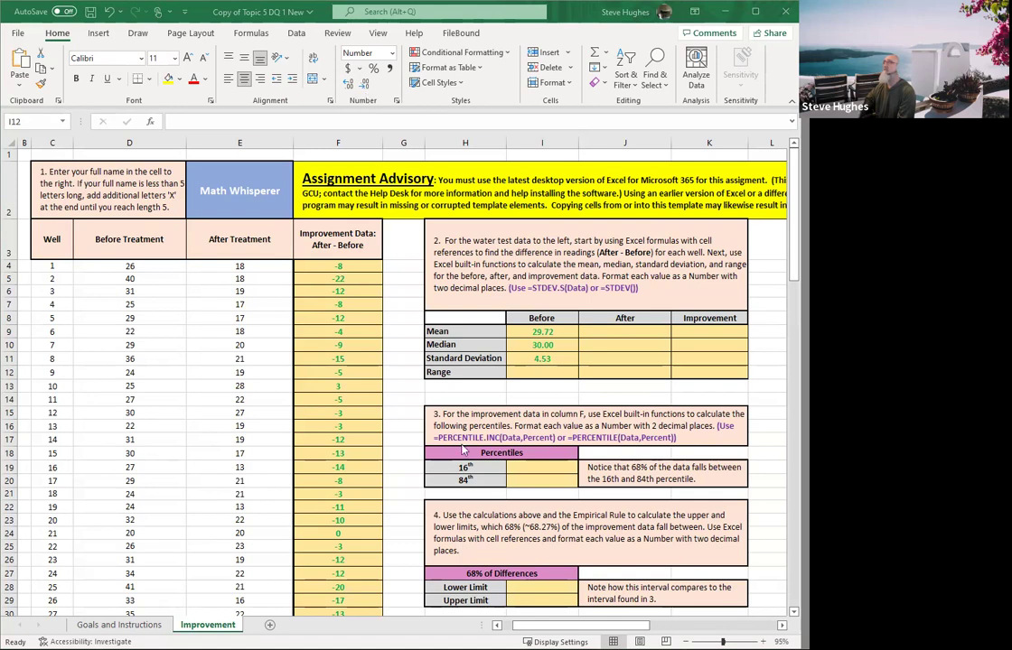
Calculate the range of the Before Treatment data in cell I12 with =max(d:d)-min(D:d).
{"action": "left_click", "coordinate": [539, 370]}
{"action": "type", "text": "="}
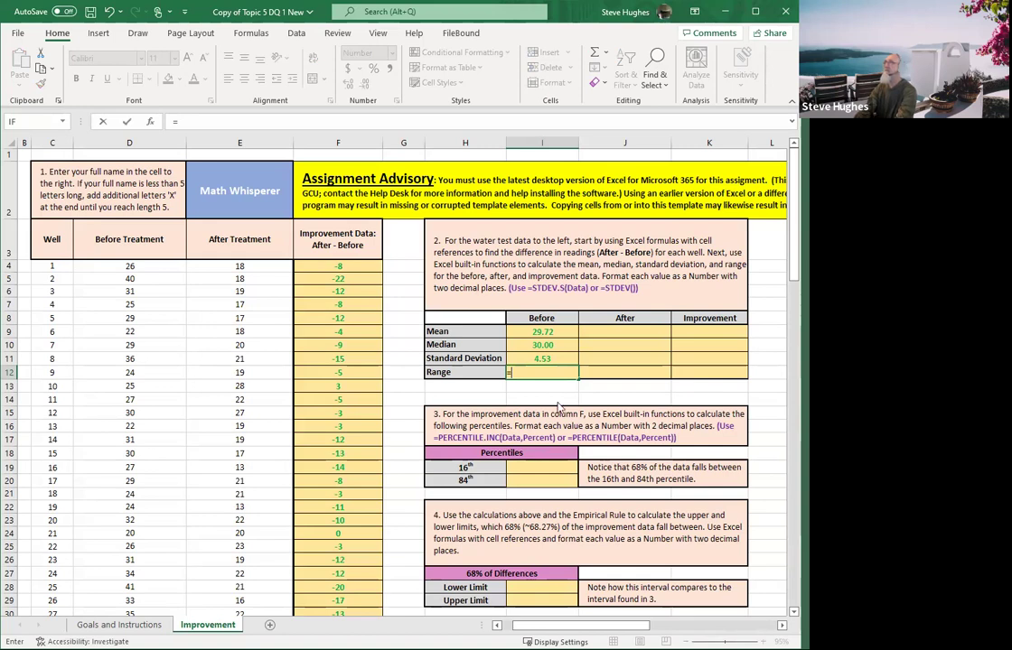
{"action": "type", "text": "max"}
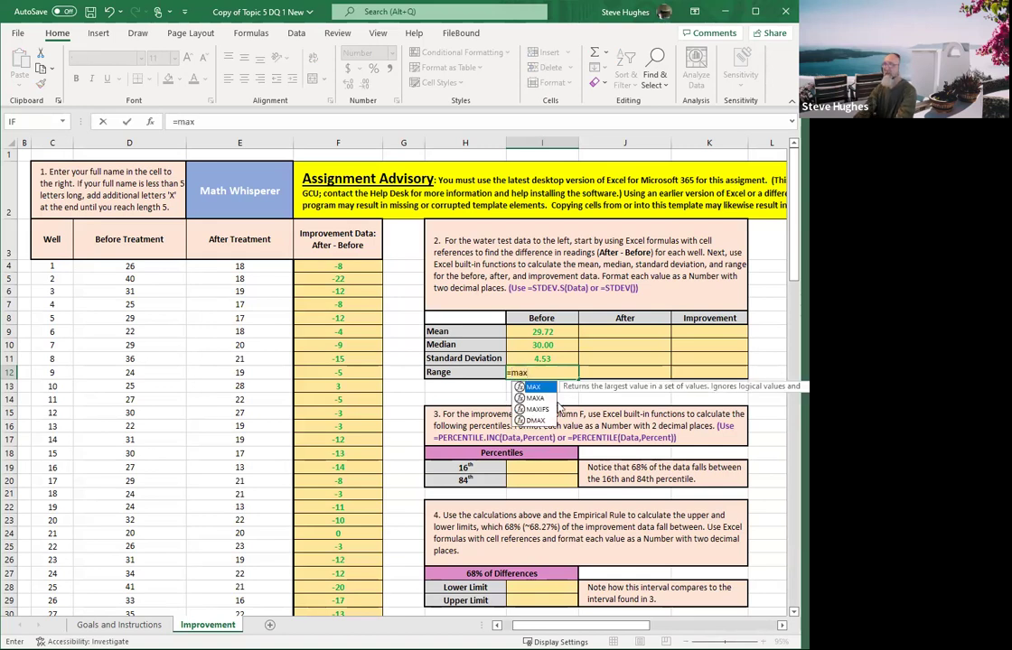
{"action": "type", "text": "(d"}
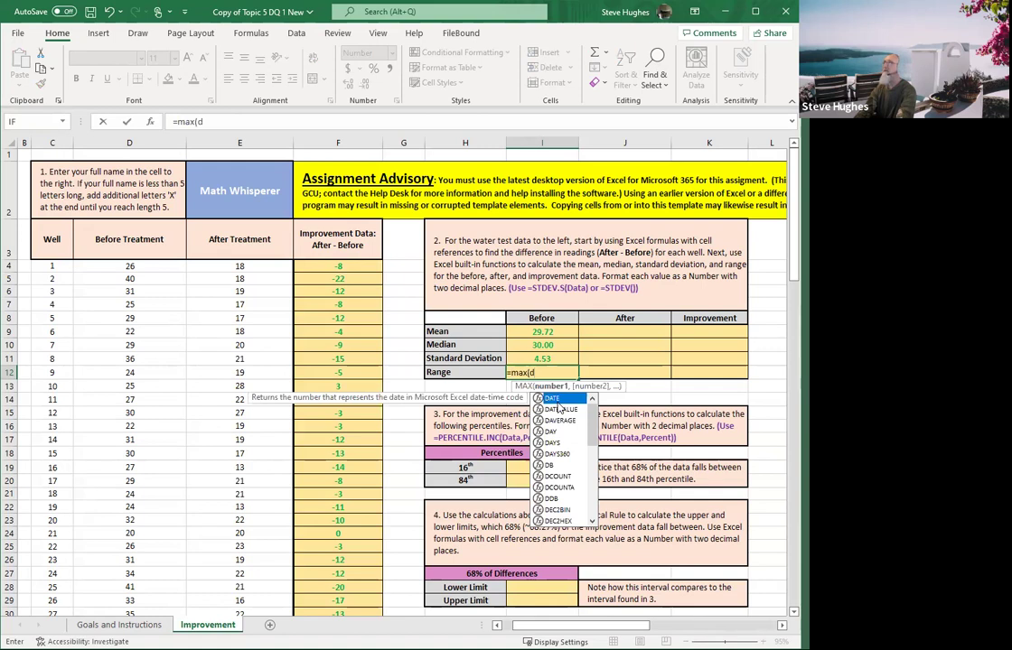
{"action": "type", "text": ":d)-"}
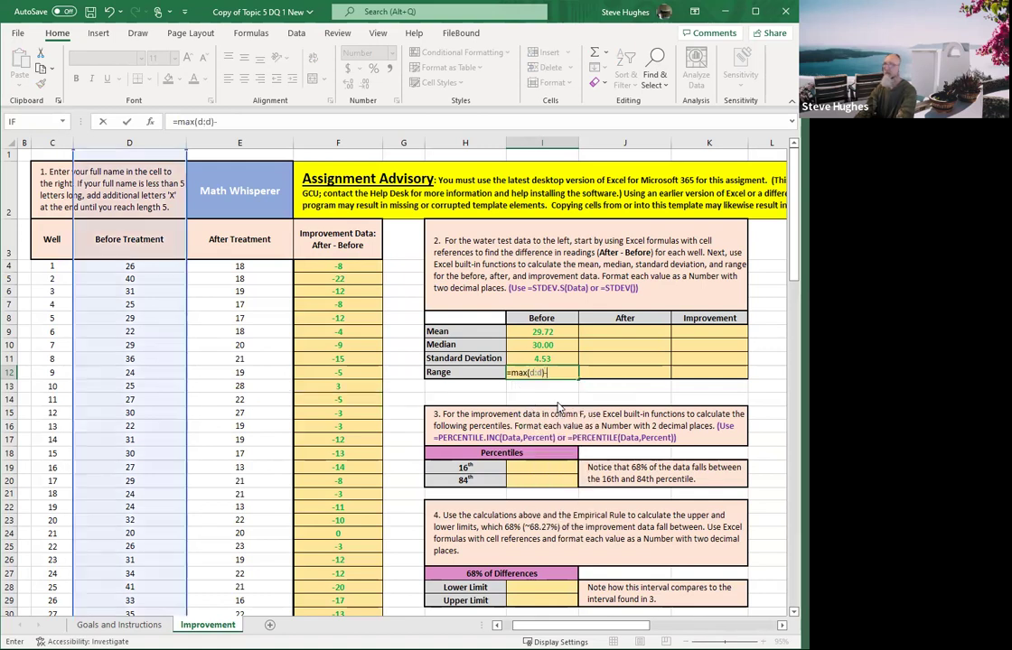
{"action": "type", "text": "min"}
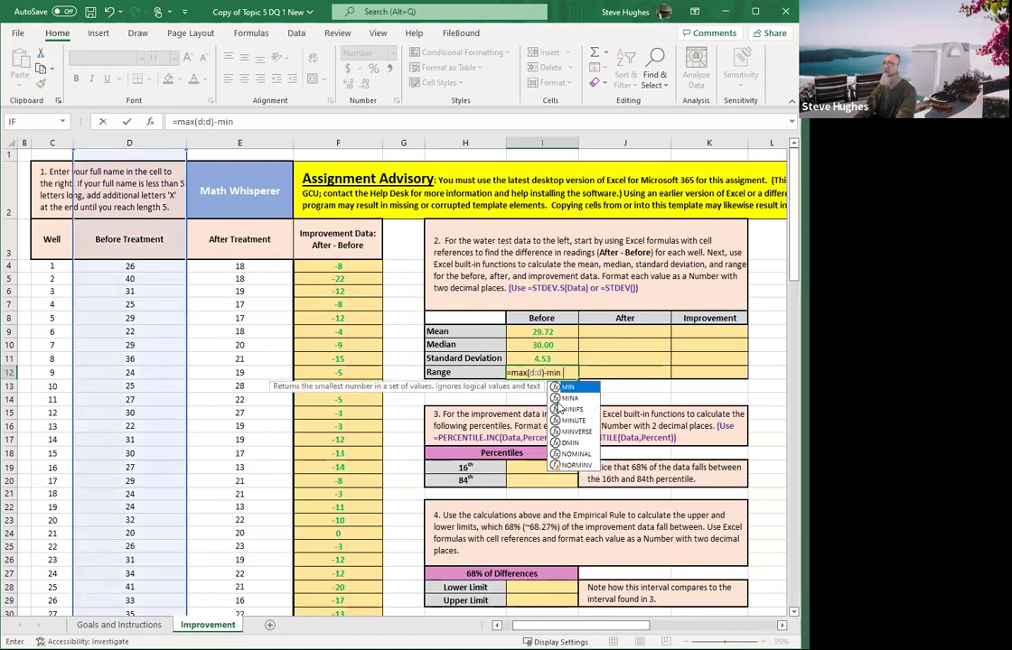
{"action": "type", "text": "(c"}
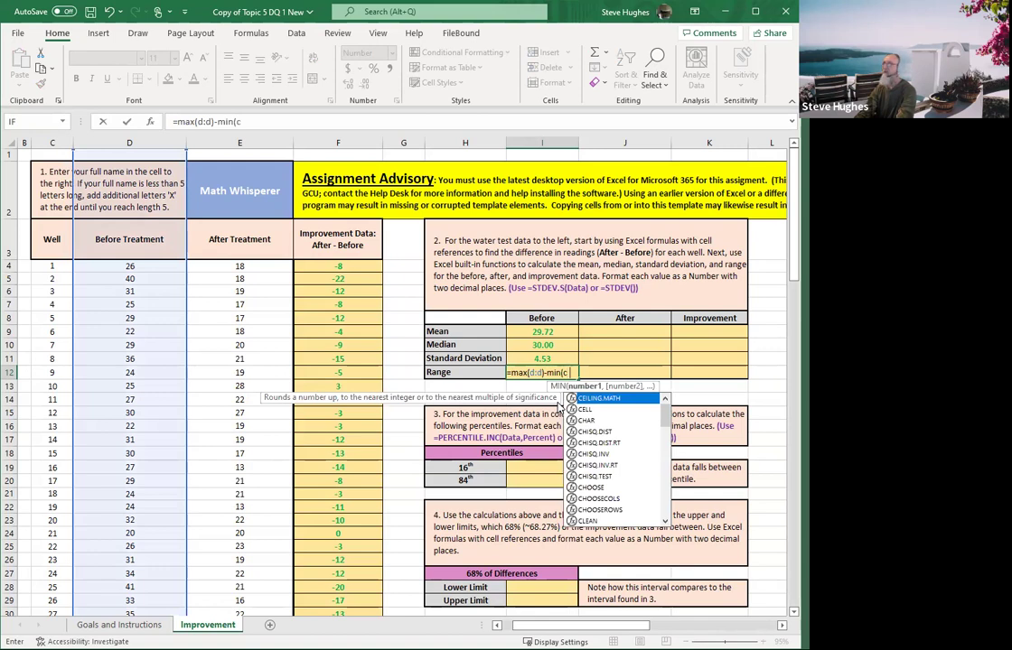
{"action": "type", "text": ":d)"}
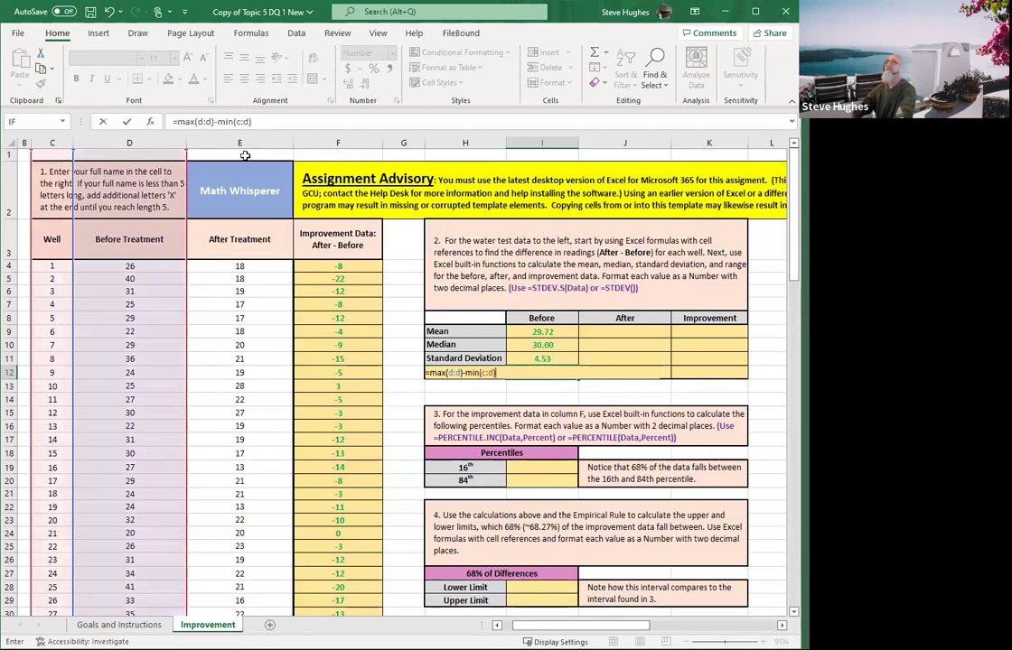
{"action": "left_click_drag", "start_coordinate": [242, 122], "coordinate": [237, 122]}
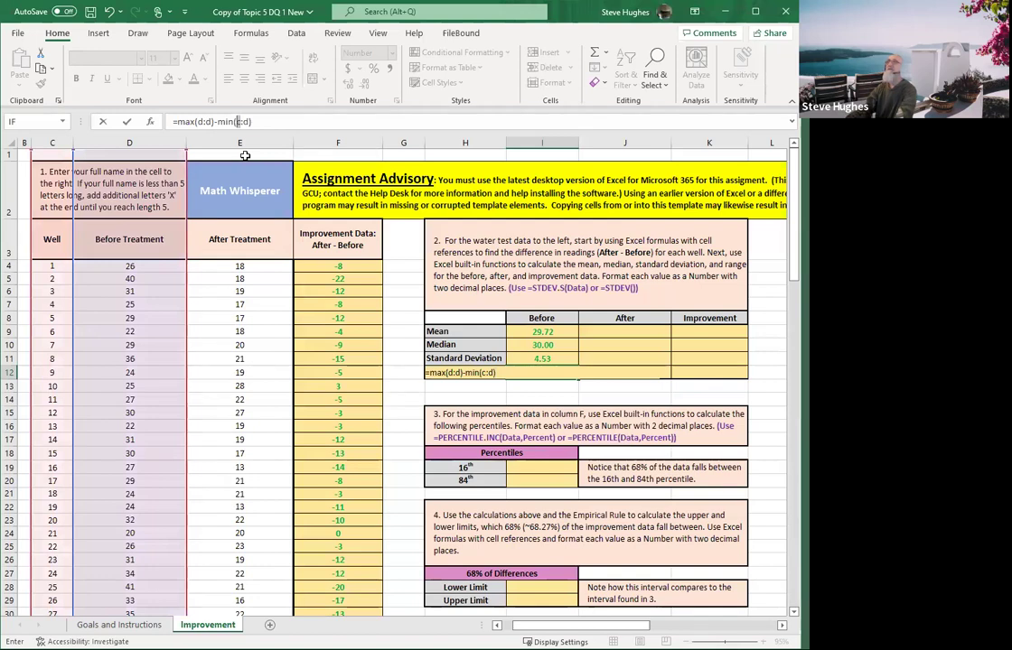
{"action": "type", "text": "D"}
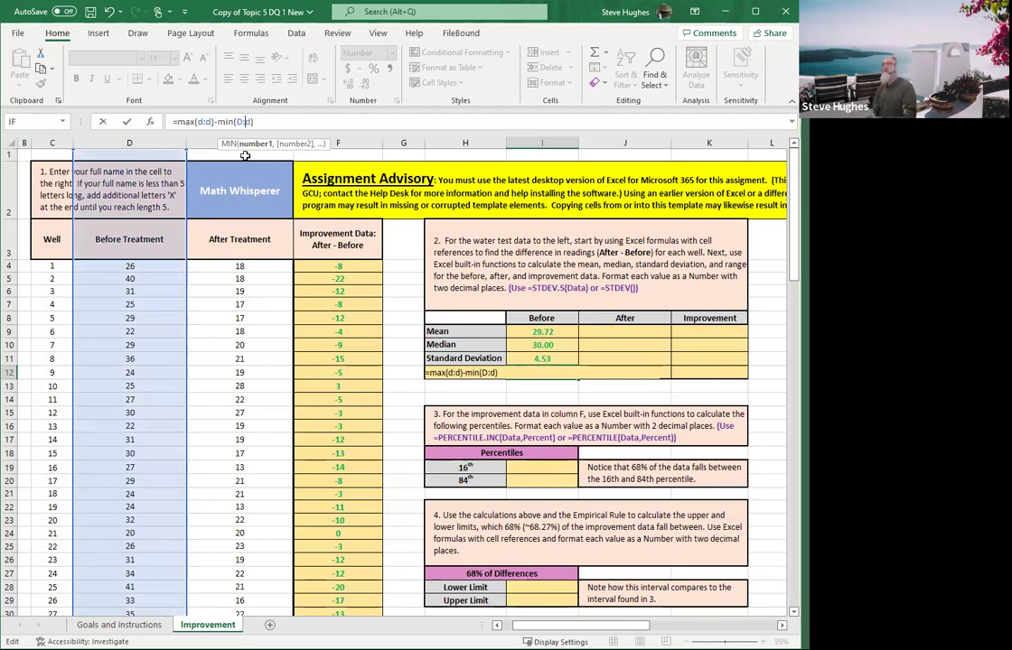
{"action": "key", "text": "Return"}
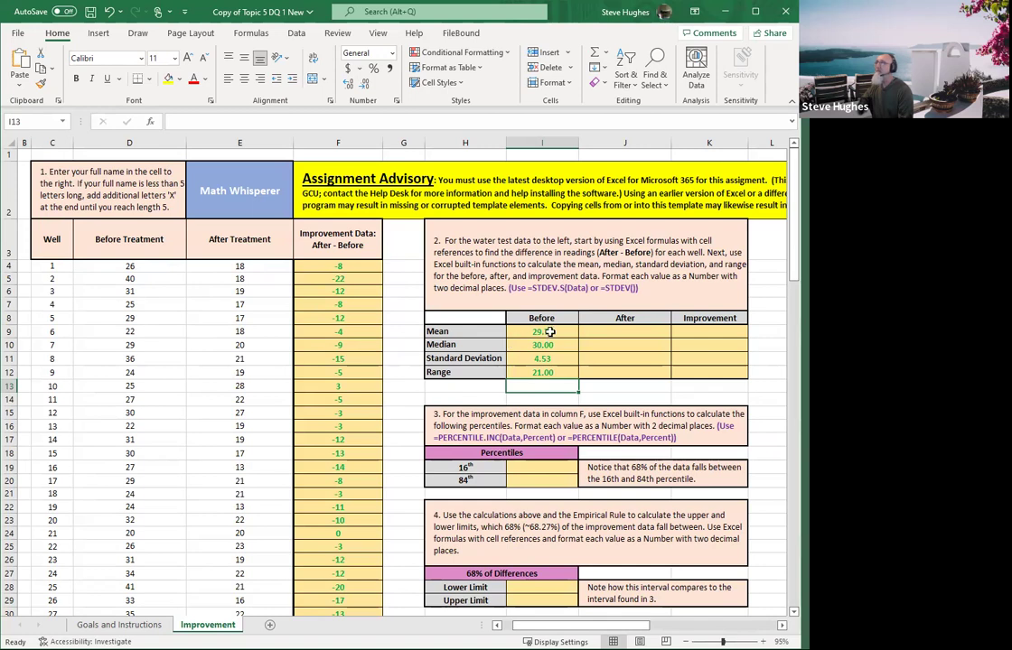
{"action": "left_click_drag", "start_coordinate": [541, 332], "coordinate": [540, 374]}
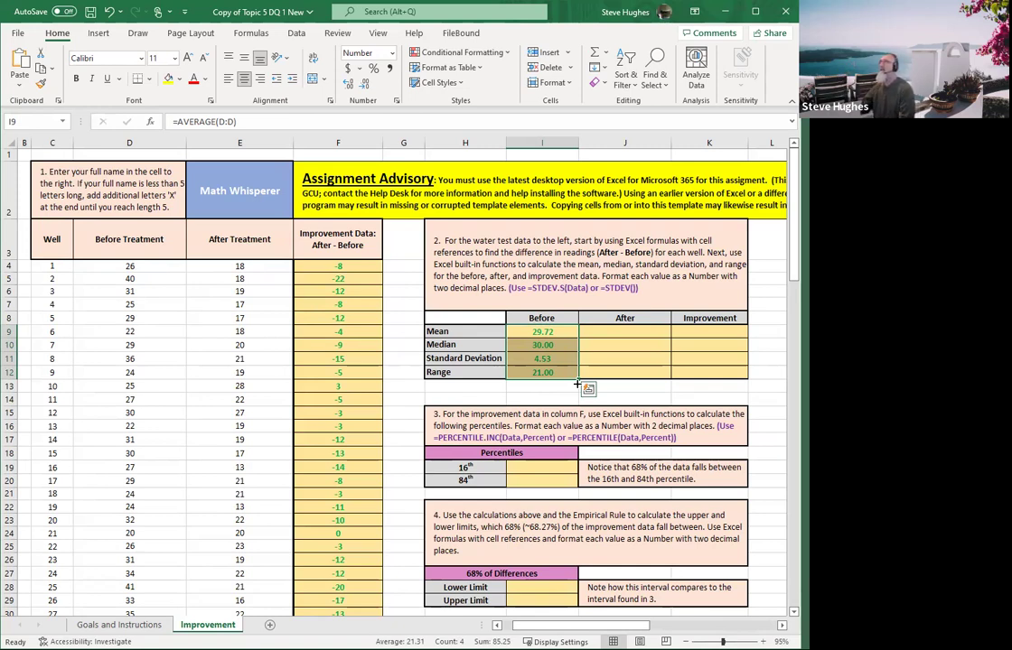
Calculate the 16th percentile of the improvement data in cell I19 with =percentile(F:F,.16).
{"action": "left_click", "coordinate": [528, 468]}
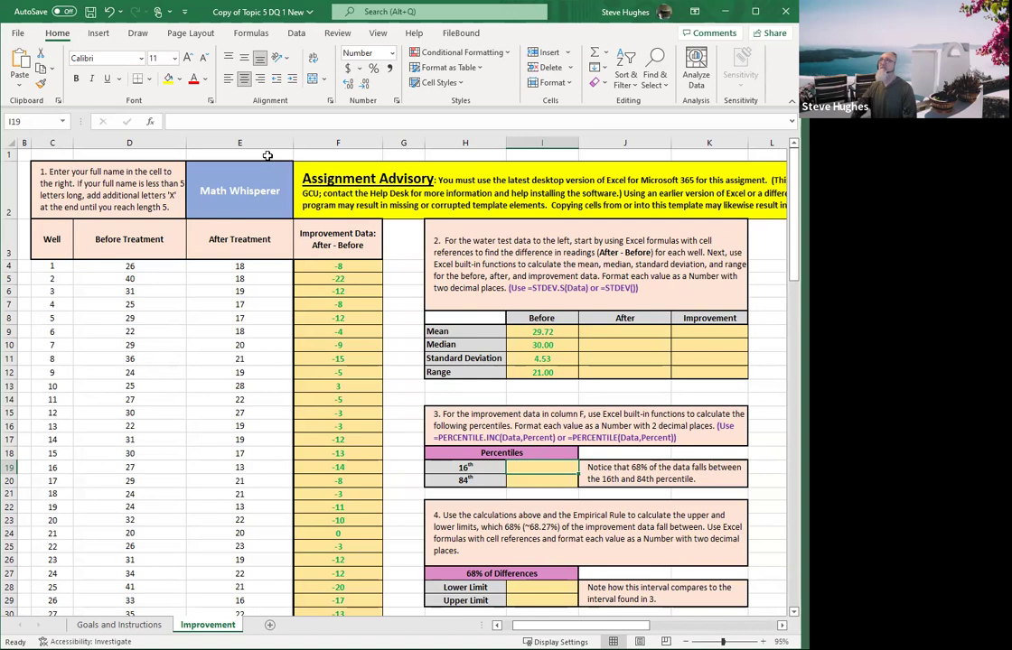
{"action": "key", "text": "F2"}
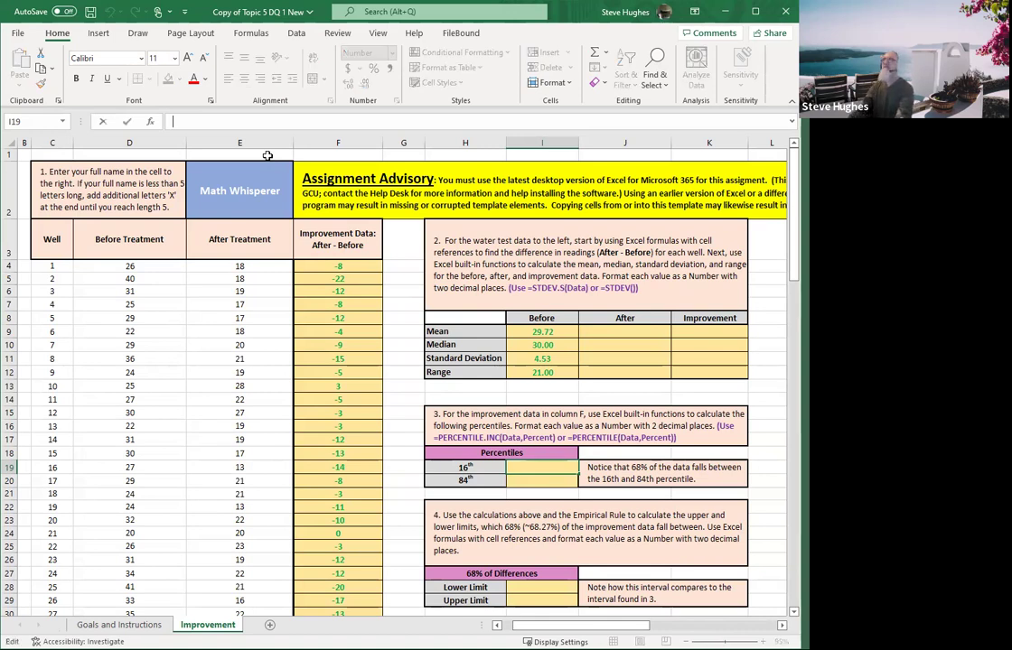
{"action": "type", "text": "="}
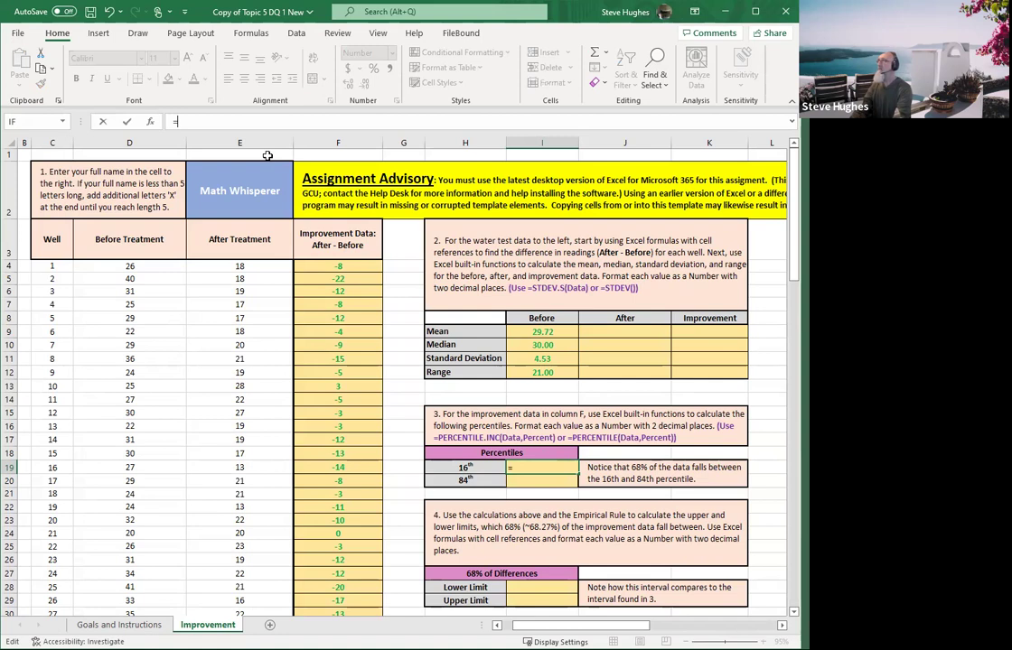
{"action": "type", "text": "percentile"}
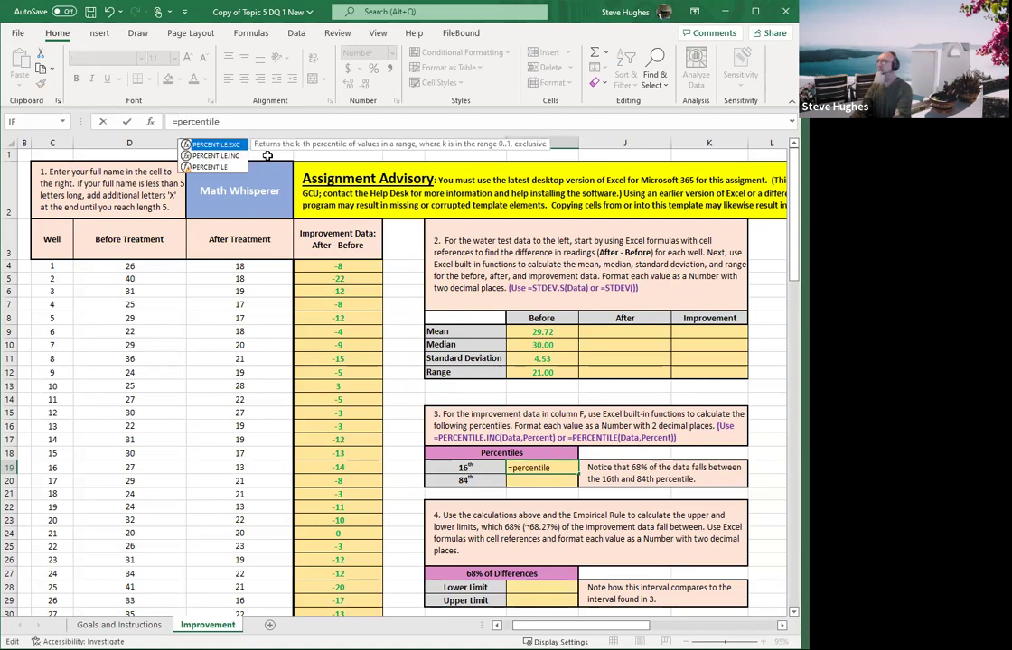
{"action": "type", "text": "(F"}
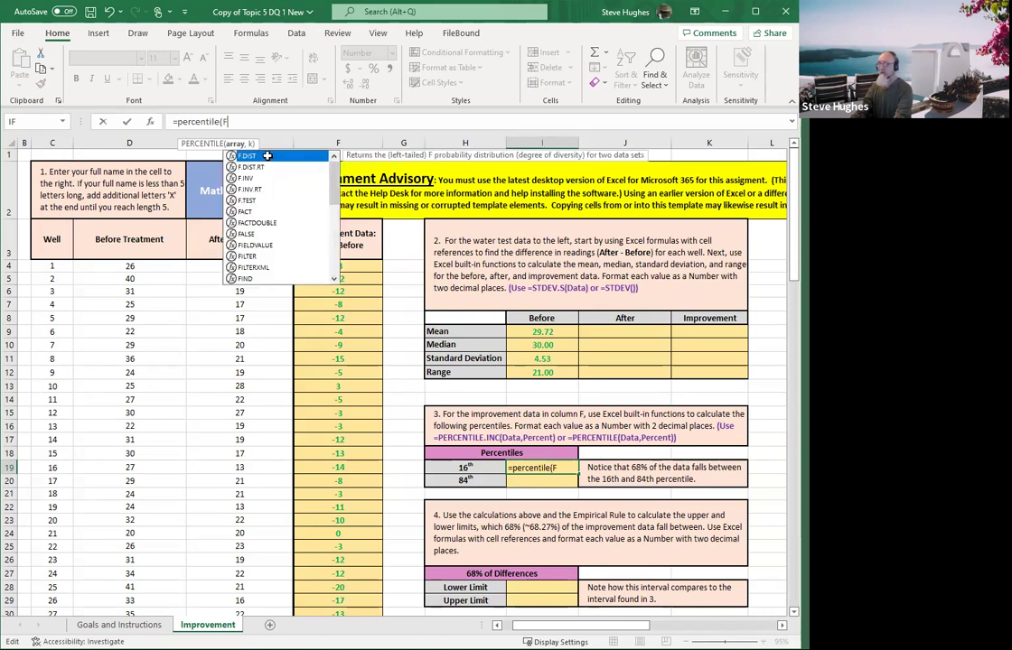
{"action": "type", "text": ":F"}
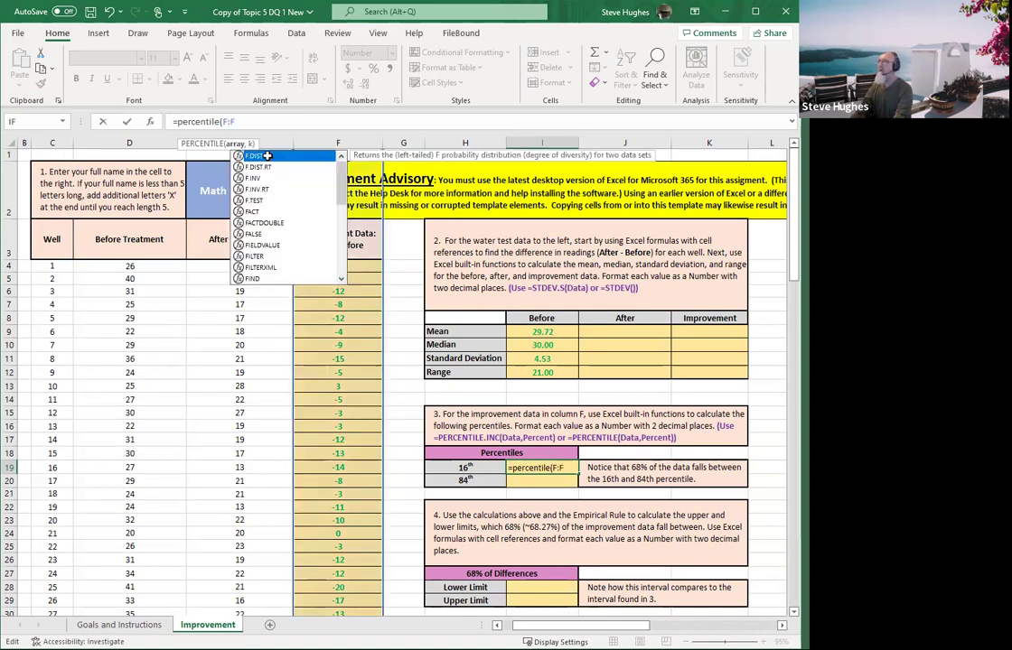
{"action": "type", "text": ","}
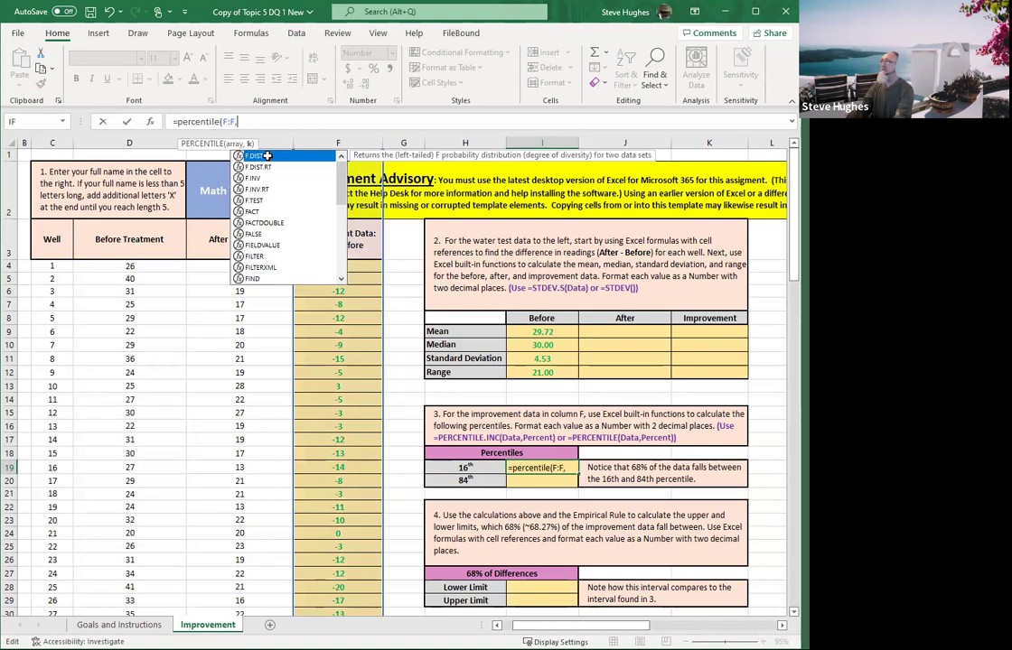
{"action": "type", "text": ".16"}
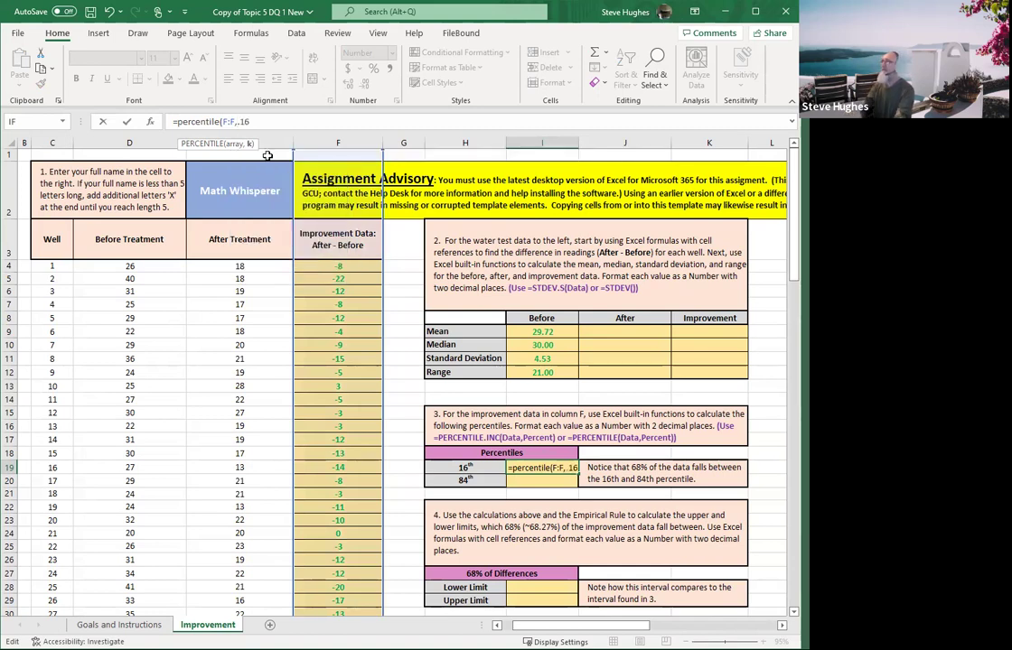
{"action": "type", "text": ")"}
{"action": "key", "text": "Return"}
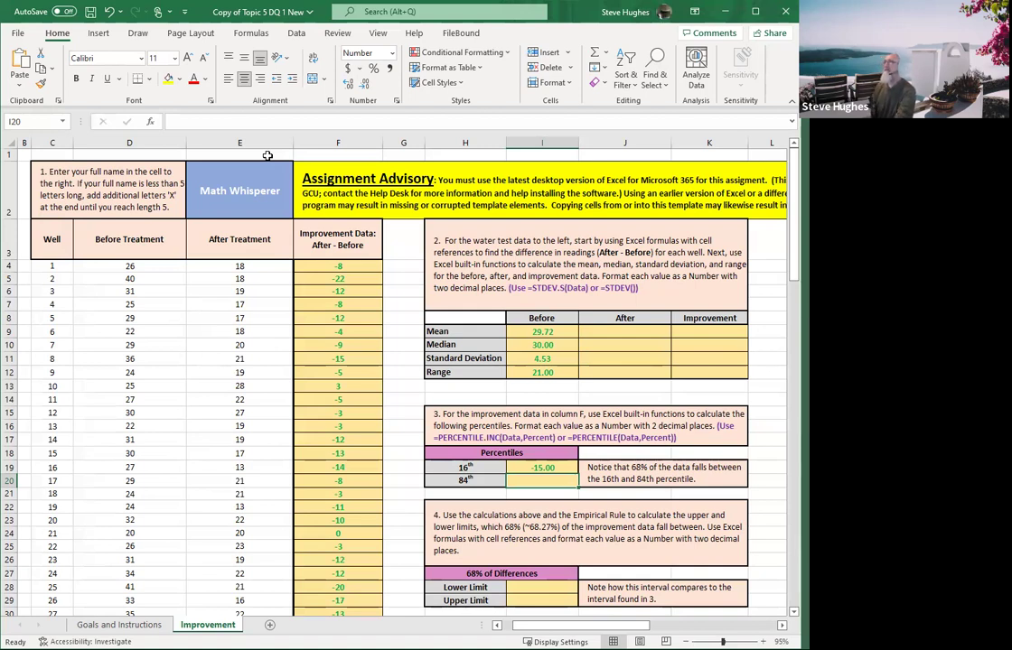
Calculate the 84th percentile of the improvement data in cell I20 with =percentile(F:F,.84).
{"action": "type", "text": "="}
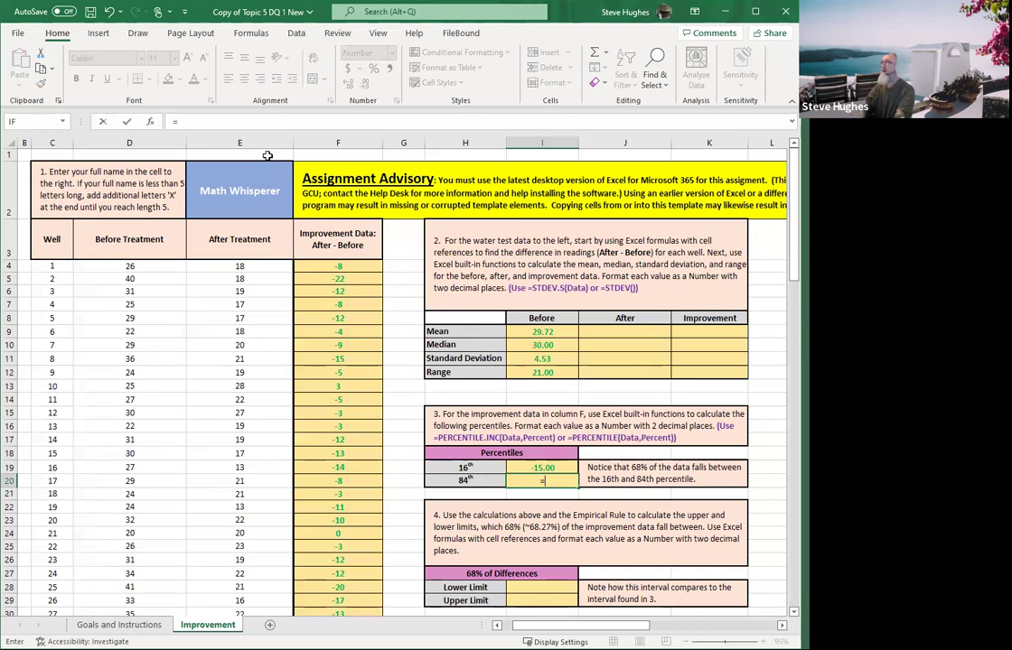
{"action": "type", "text": "percentile"}
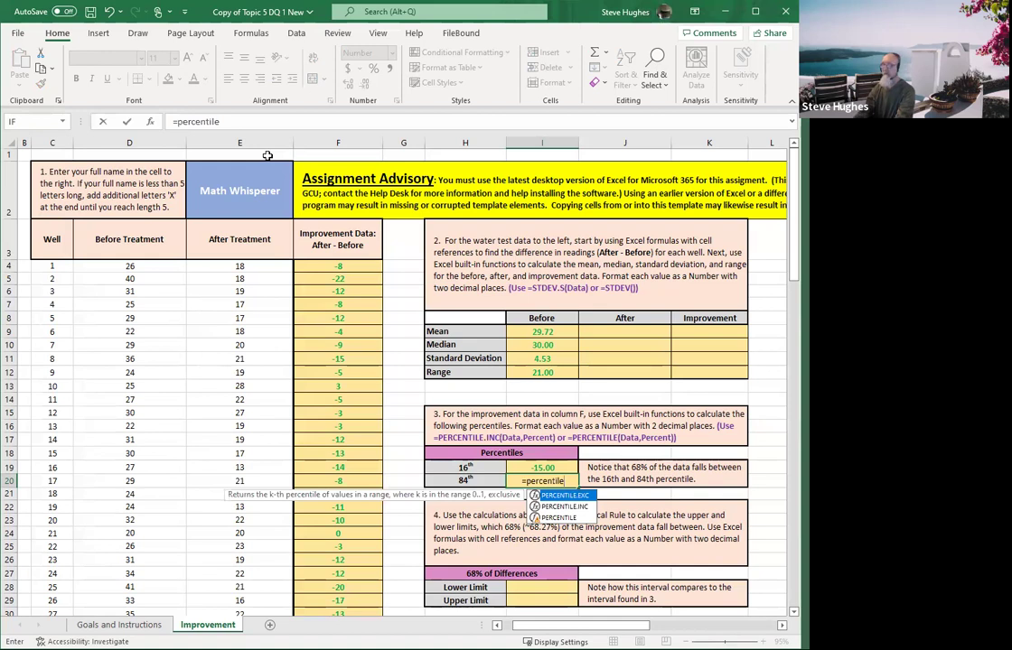
{"action": "type", "text": "(F:F"}
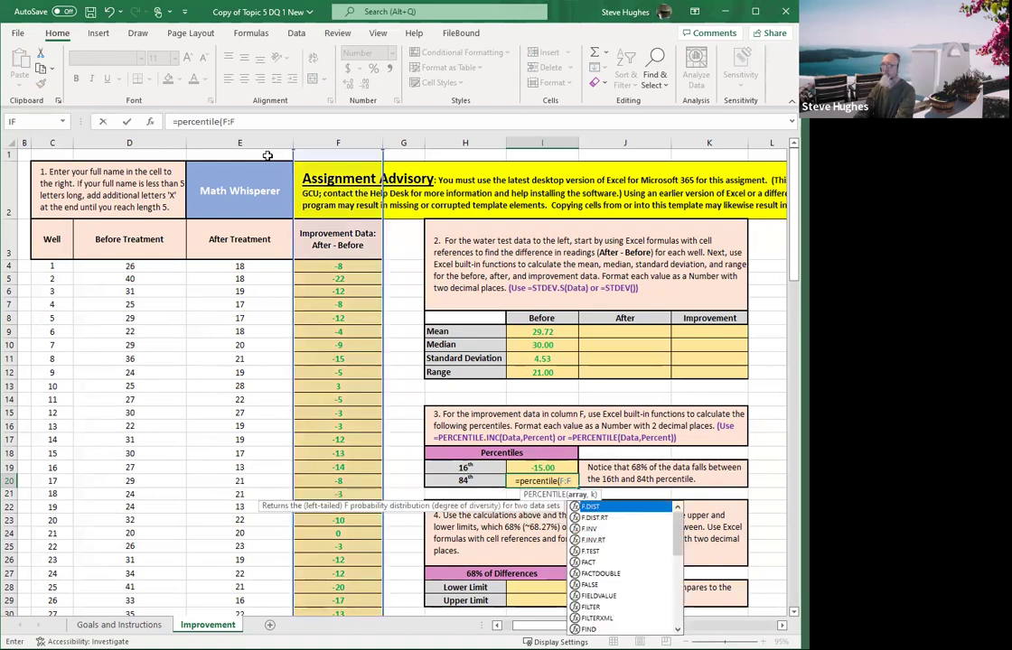
{"action": "type", "text": ","}
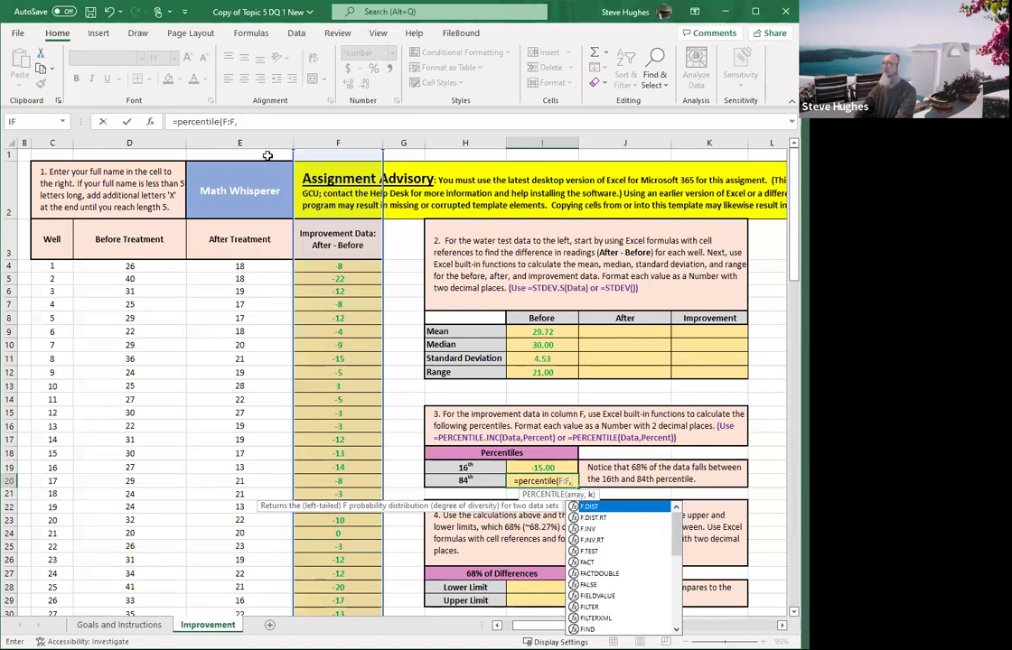
{"action": "type", "text": ".84"}
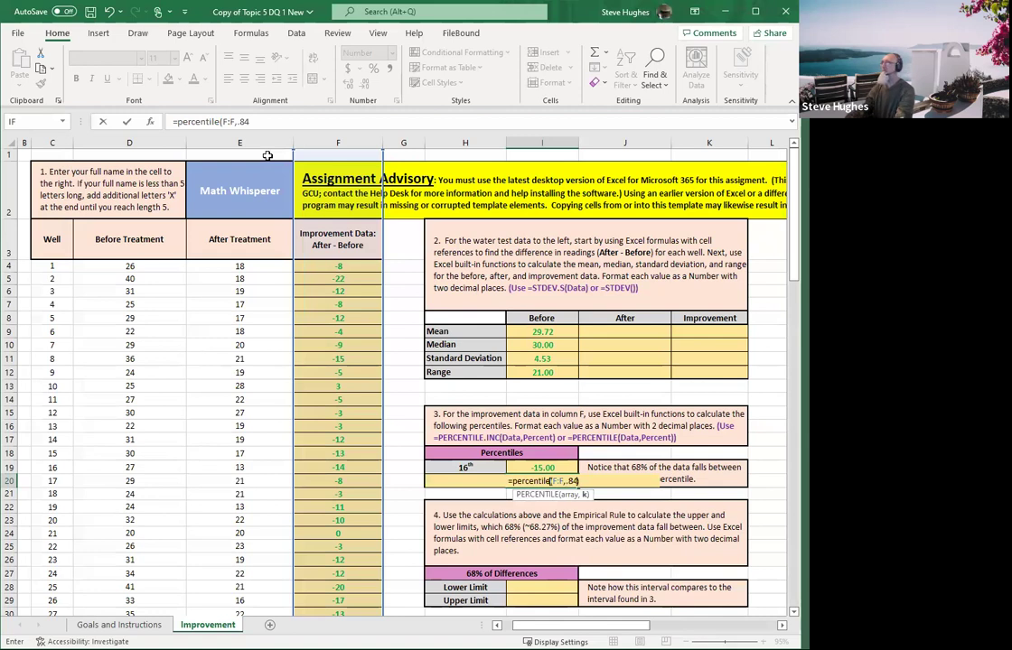
{"action": "key", "text": "Return"}
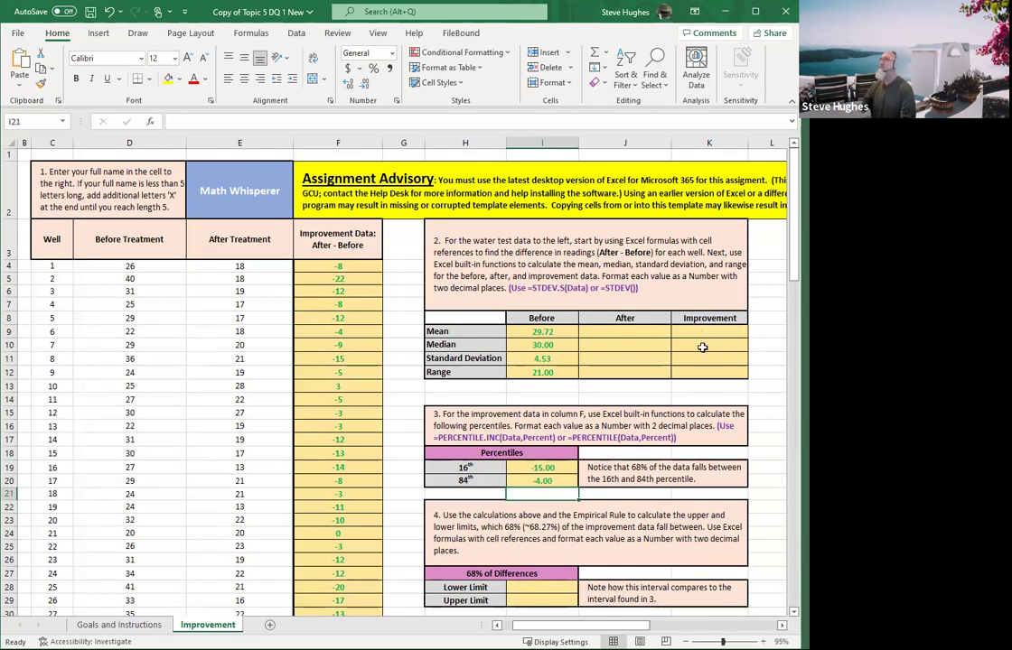
Fill the Before formulas in I9:I12 across the After and Improvement columns through K12.
{"action": "left_click", "coordinate": [557, 335]}
{"action": "left_click_drag", "start_coordinate": [558, 334], "coordinate": [706, 381]}
{"action": "left_click_drag", "start_coordinate": [670, 380], "coordinate": [736, 384]}
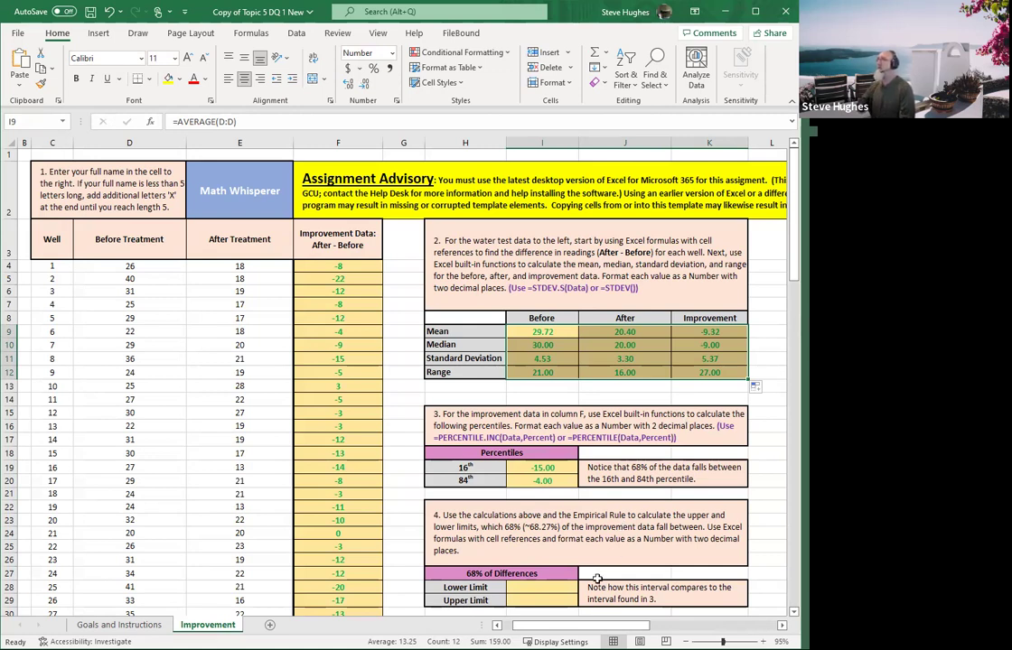
Calculate the lower limit for 68% of differences in cell I28 with =K9-K11.
{"action": "left_click", "coordinate": [526, 589]}
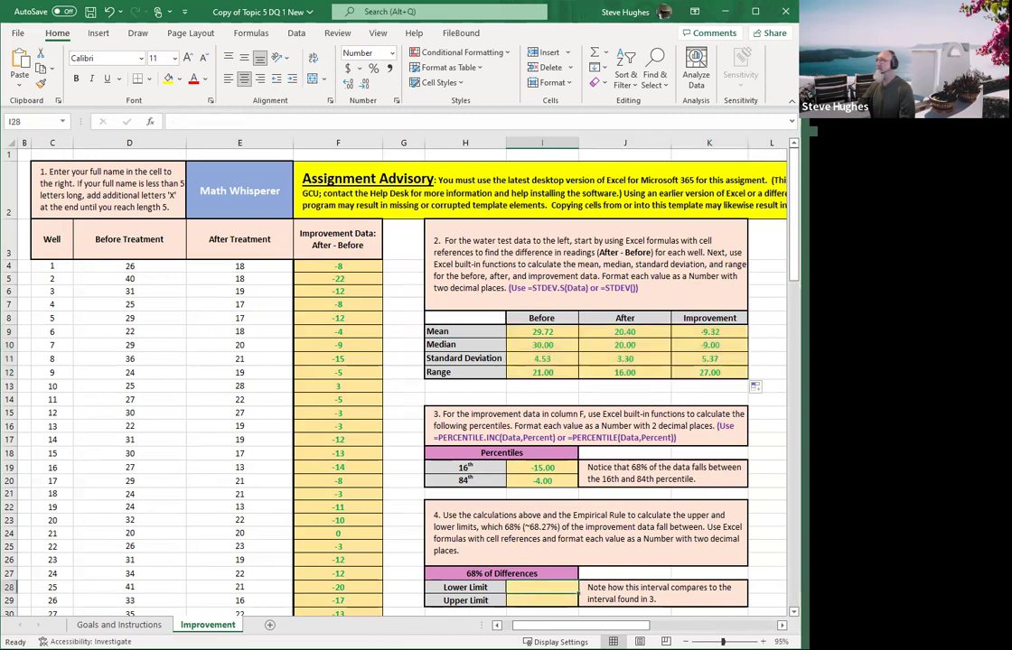
{"action": "type", "text": "="}
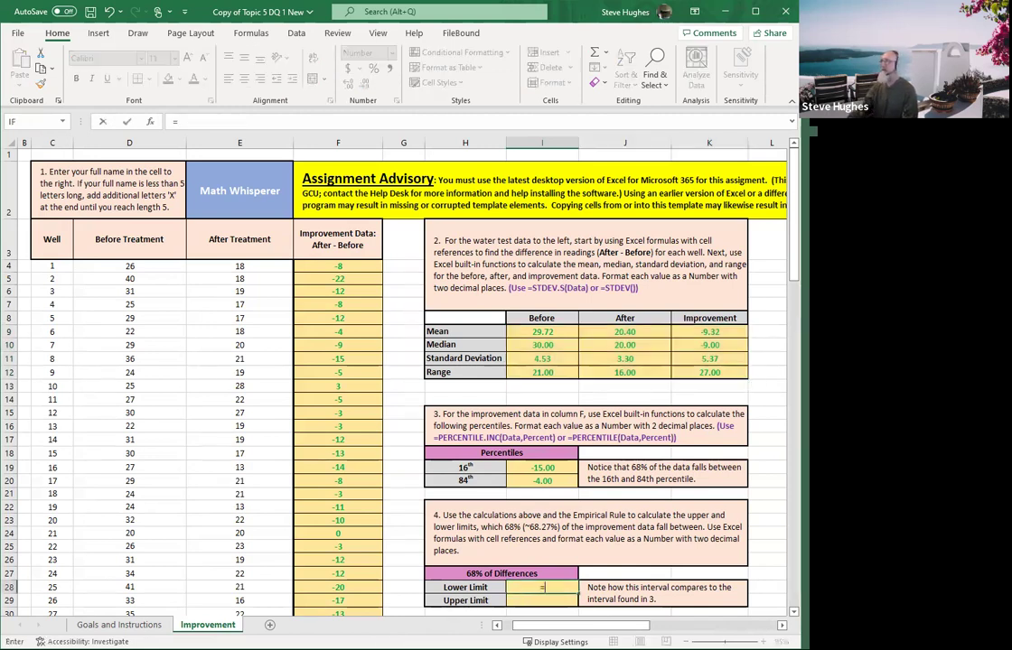
{"action": "left_click", "coordinate": [709, 332]}
{"action": "type", "text": "-"}
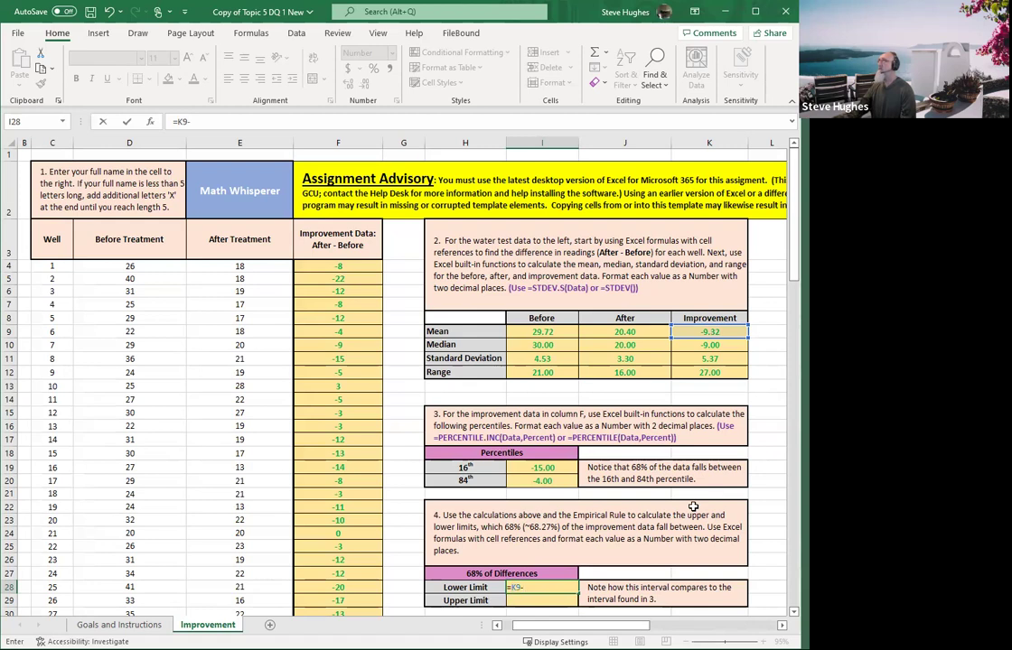
{"action": "left_click", "coordinate": [709, 359]}
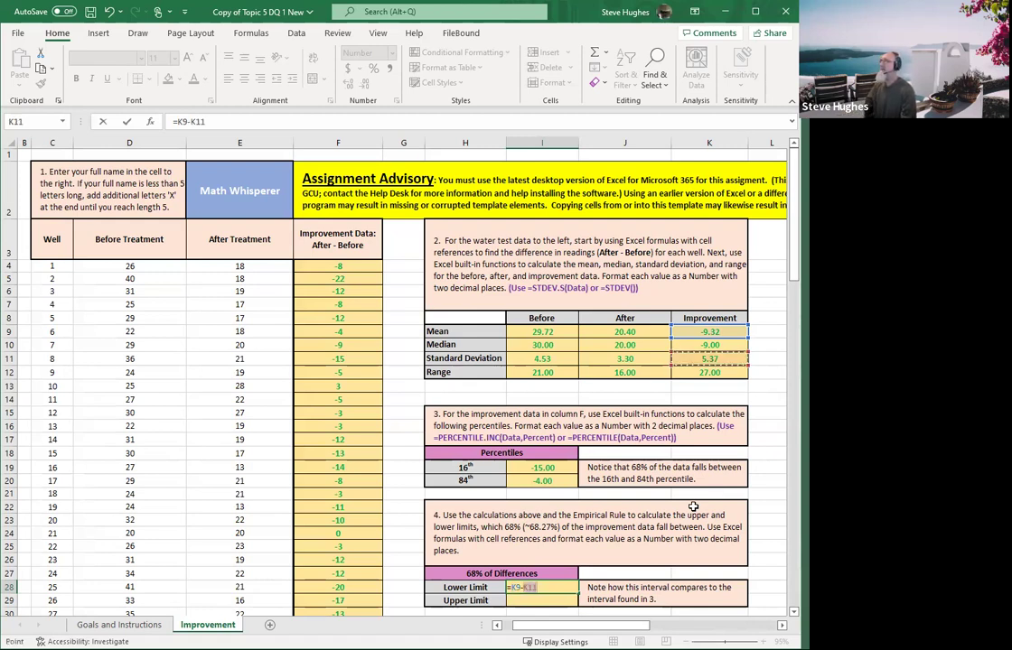
{"action": "key", "text": "Return"}
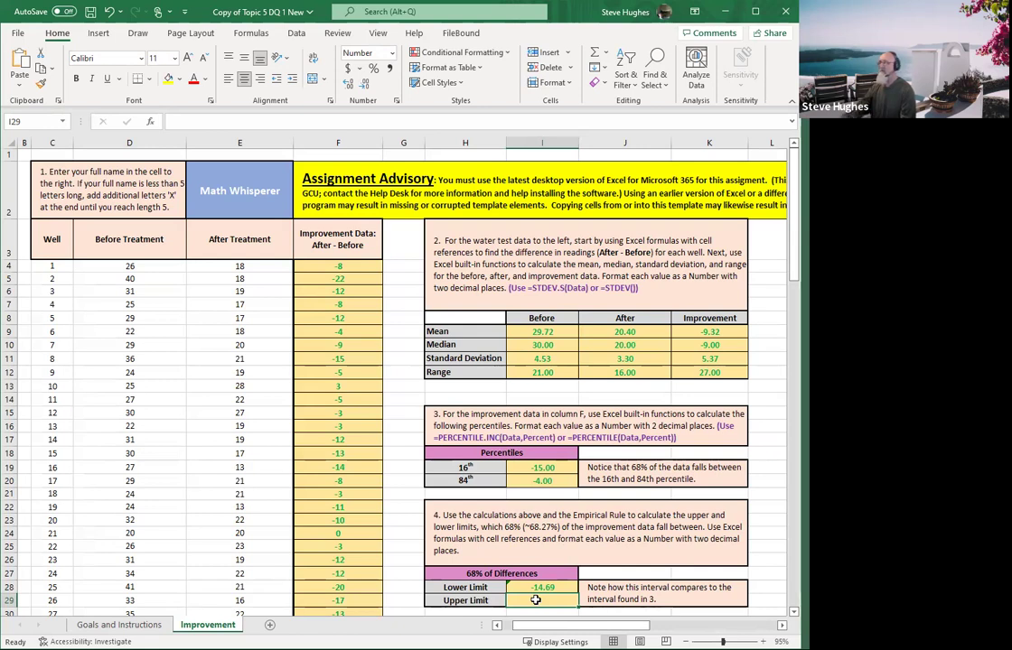
Calculate the upper limit for 68% of differences in cell I29 with =K9+K11.
{"action": "type", "text": "="}
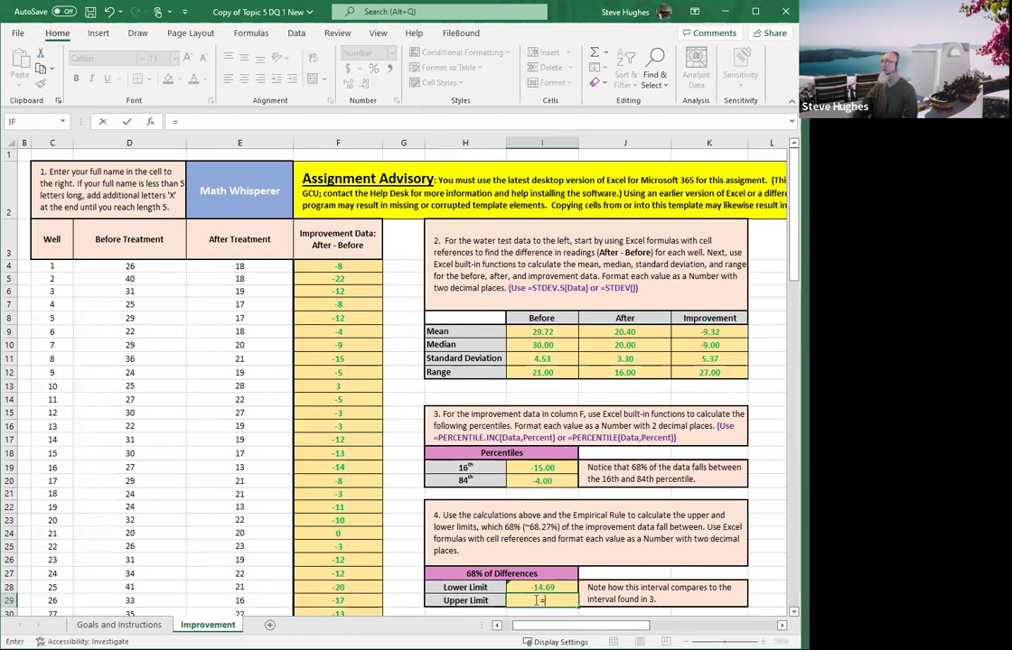
{"action": "left_click", "coordinate": [709, 332]}
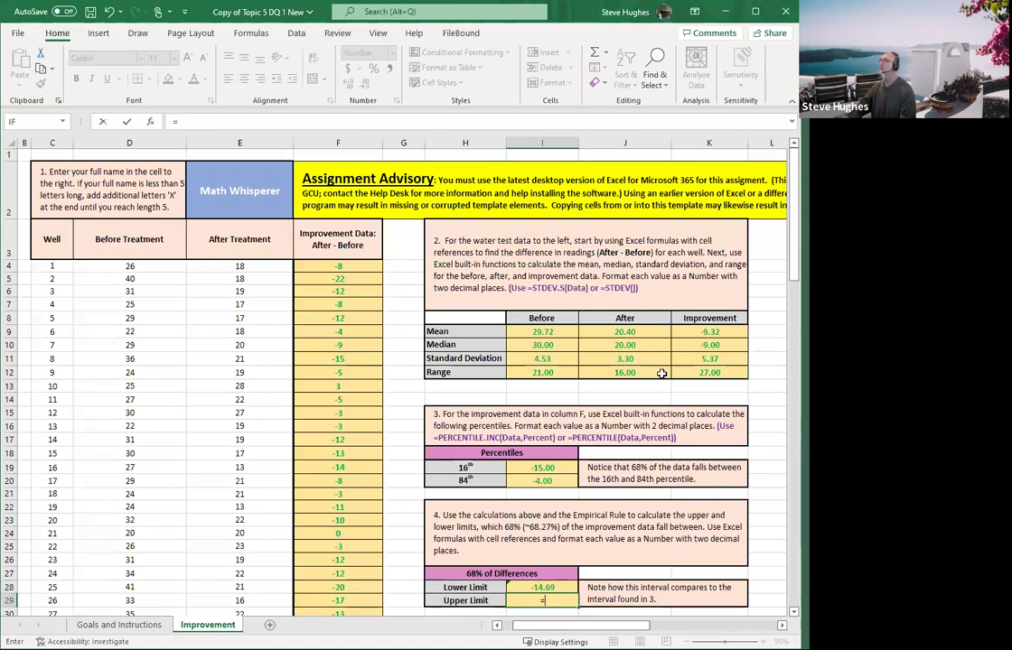
{"action": "type", "text": "+"}
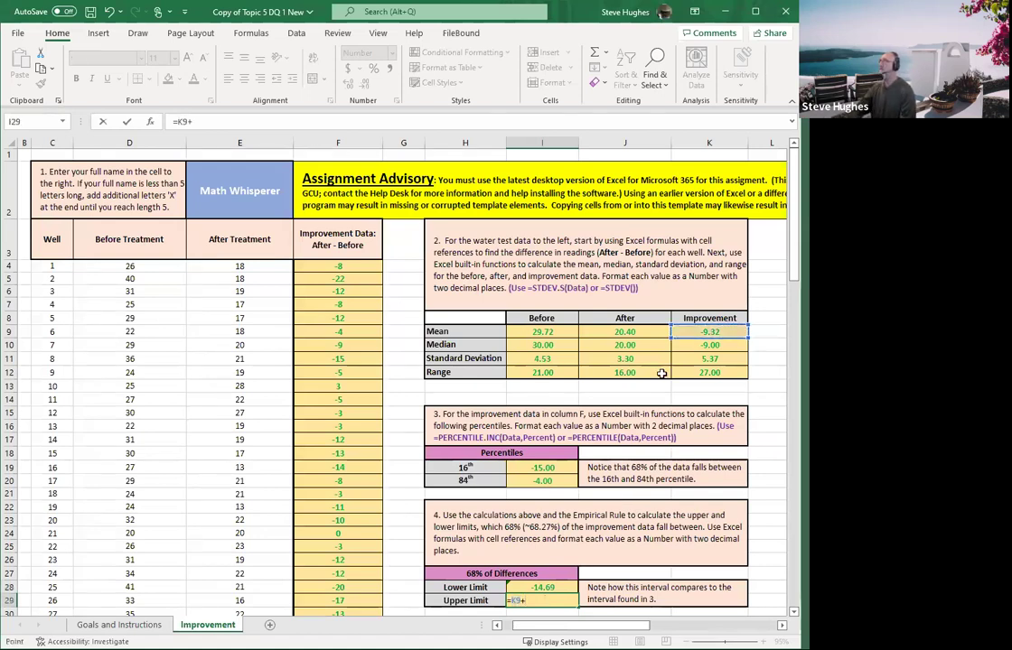
{"action": "left_click", "coordinate": [709, 359]}
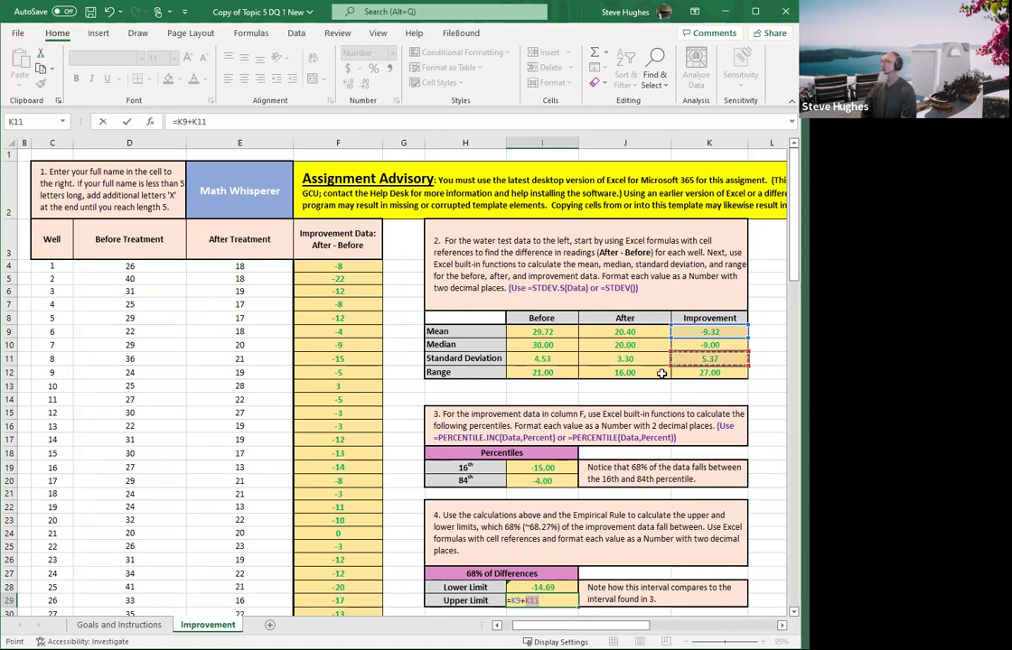
{"action": "key", "text": "Return"}
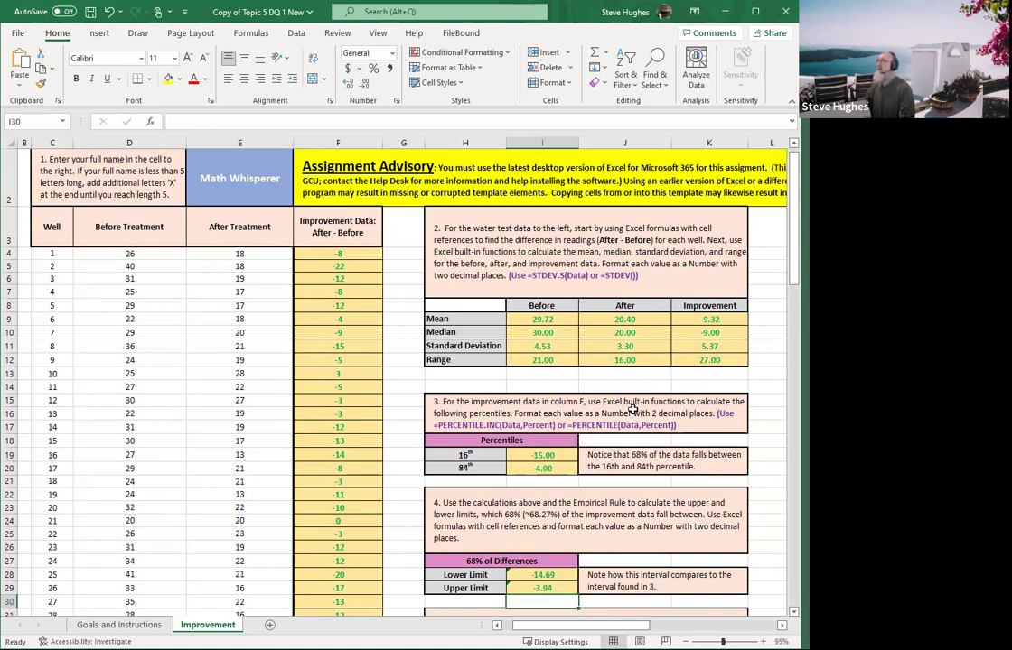
Review the question 5 prompt with its blue answer area, and the cell-shading legend in columns M and N.
{"action": "scroll", "coordinate": [558, 357], "scroll_direction": "down", "scroll_amount": 3}
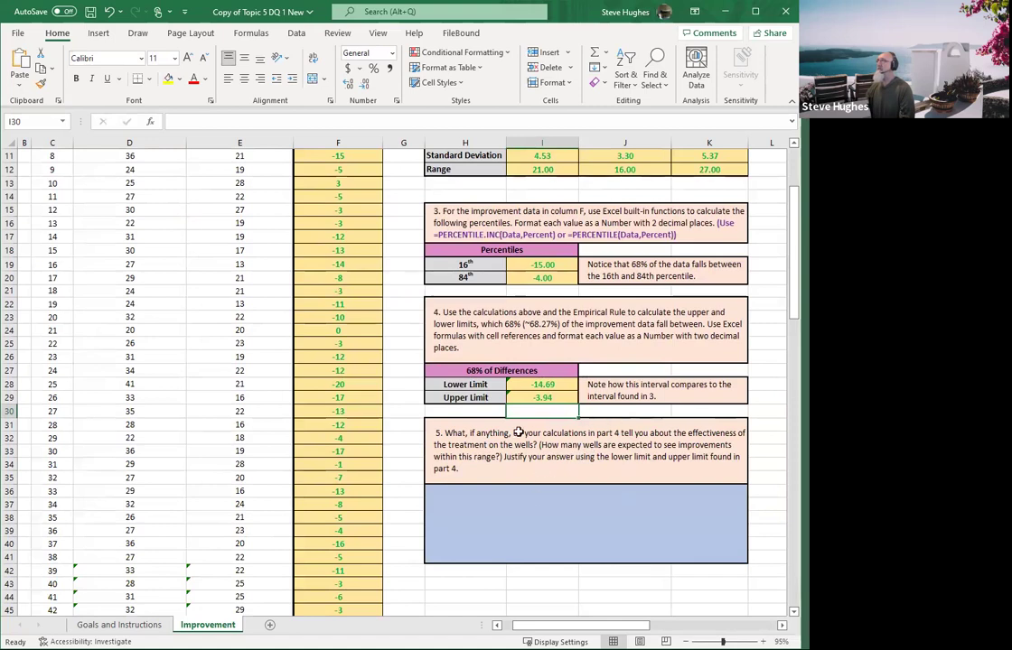
{"action": "left_click", "coordinate": [495, 506]}
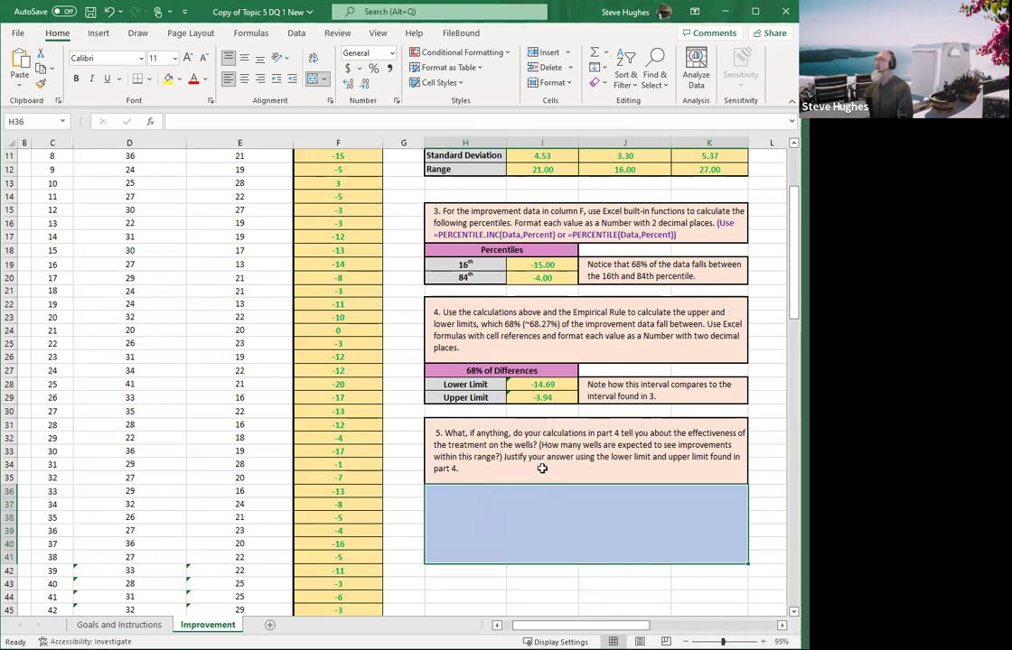
{"action": "scroll", "coordinate": [542, 468], "scroll_direction": "up", "scroll_amount": 4}
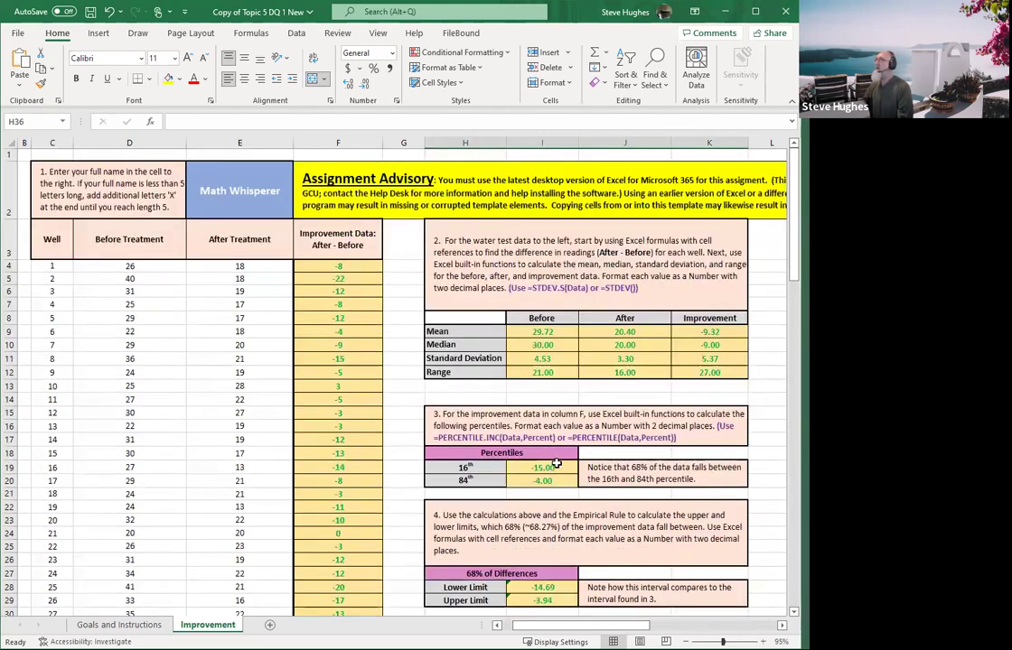
{"action": "left_click_drag", "start_coordinate": [556, 625], "coordinate": [609, 625]}
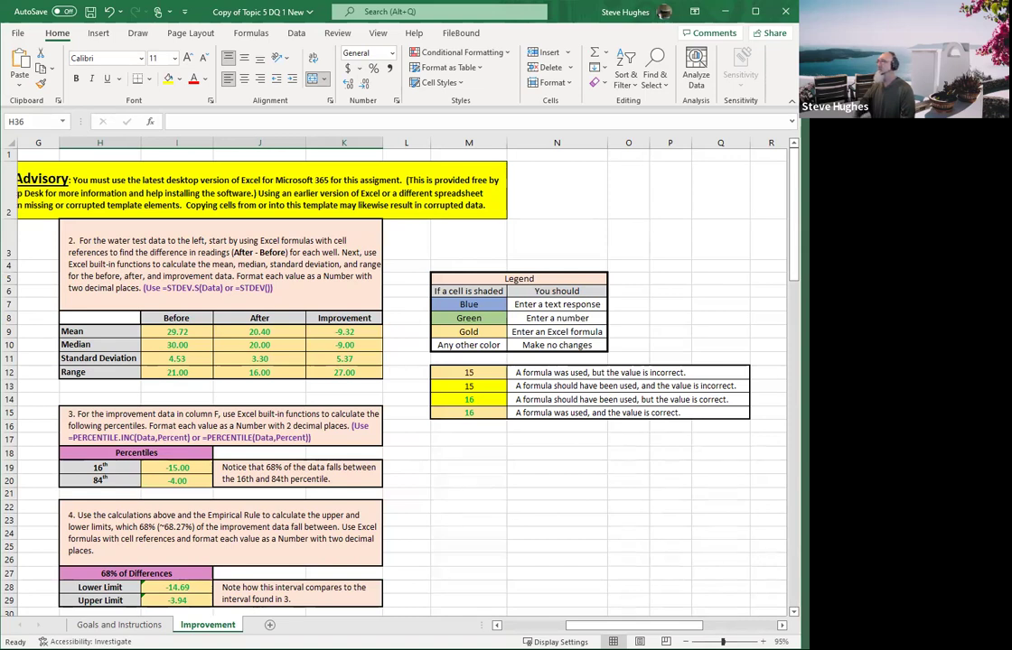
{"action": "scroll", "coordinate": [493, 354], "scroll_direction": "left", "scroll_amount": 5}
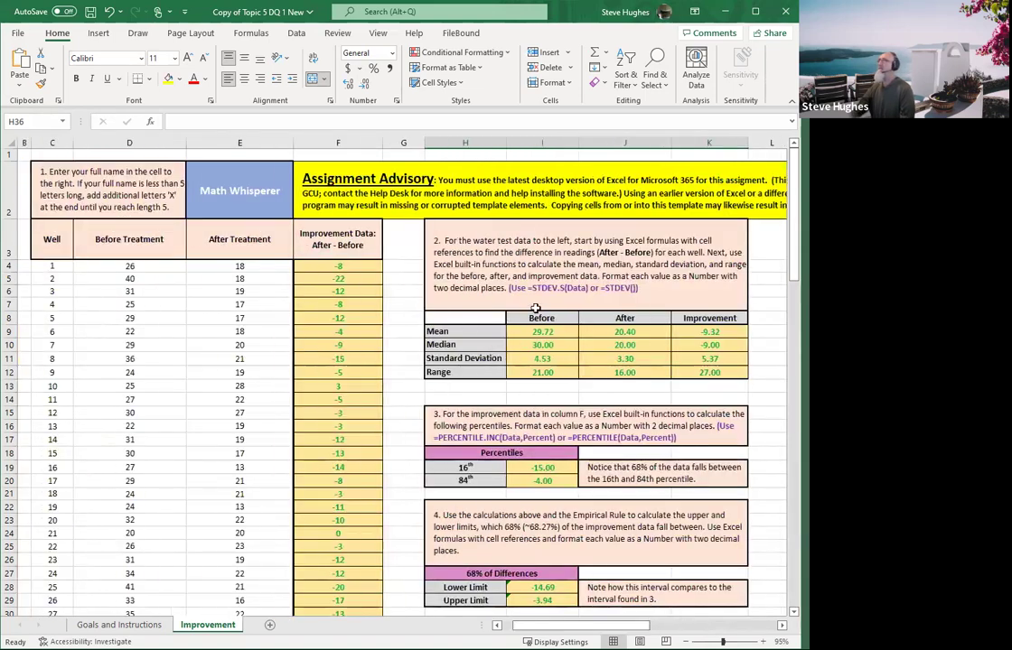